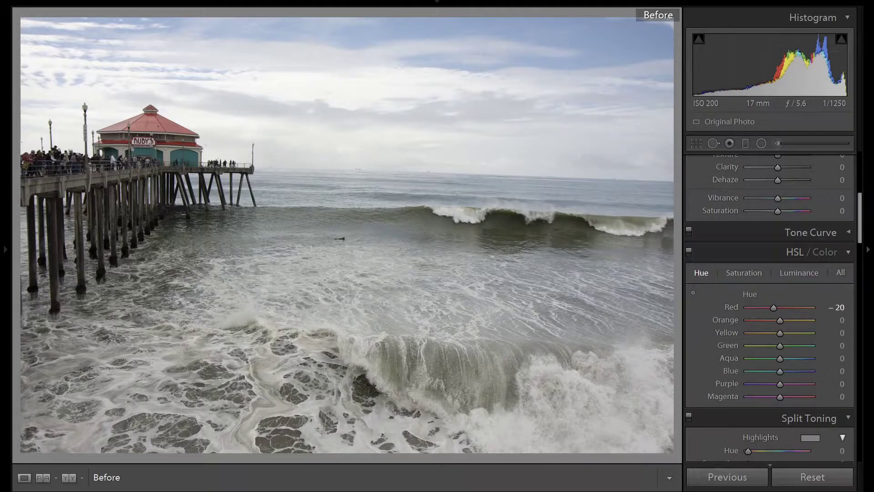
Exit the Before comparison for IMG_1819.CR2 Copy 2, briefly showing and then hiding the info overlay.
key(backslash)
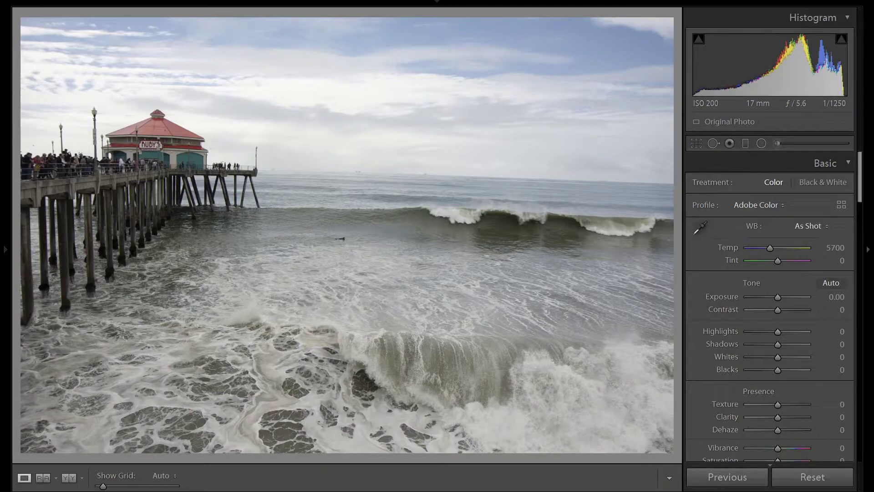
key(i)
key(i)
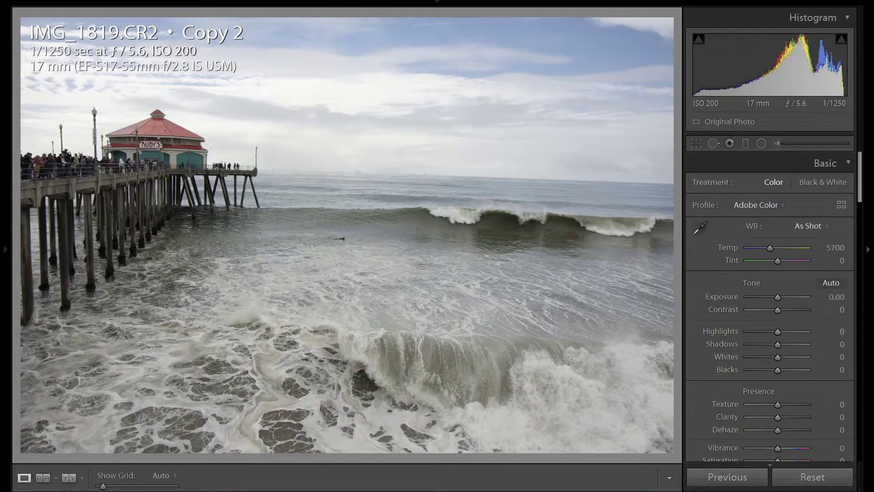
key(i)
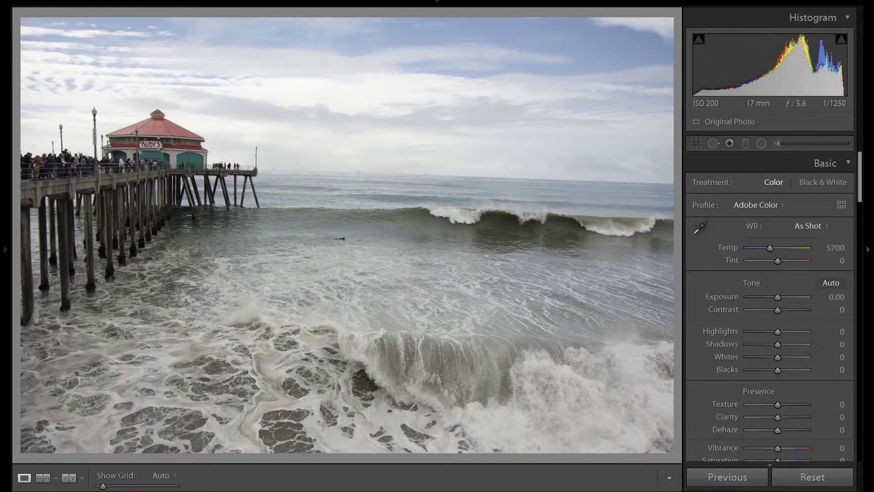
Zoom in on the horizon, set Transform Rotate to -2.0, and return to fit view.
scroll(804, 341, down, 20)
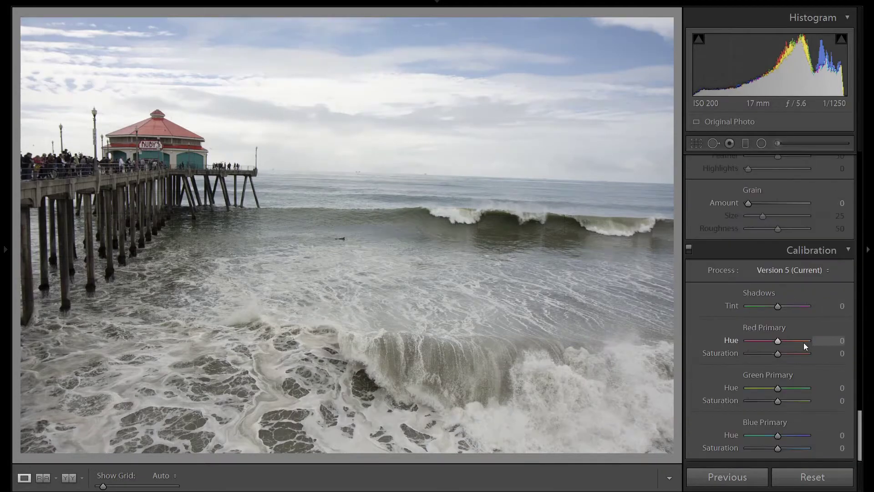
scroll(802, 319, up, 5)
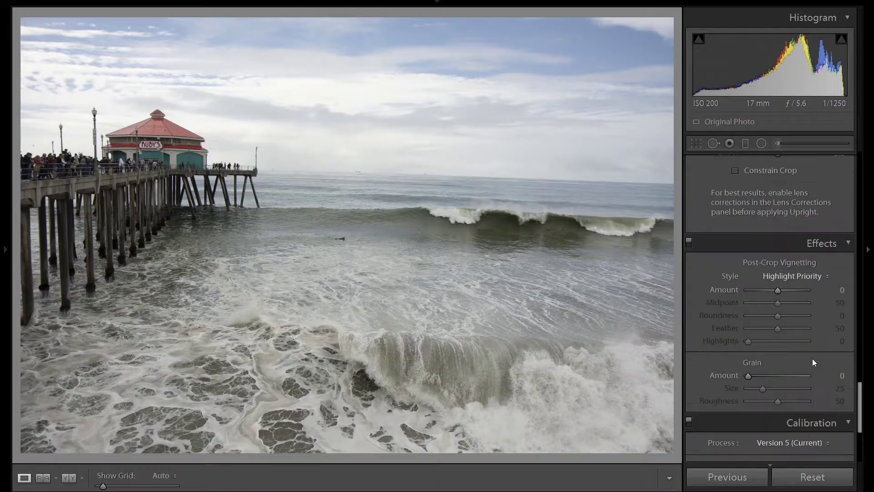
scroll(821, 337, up, 4)
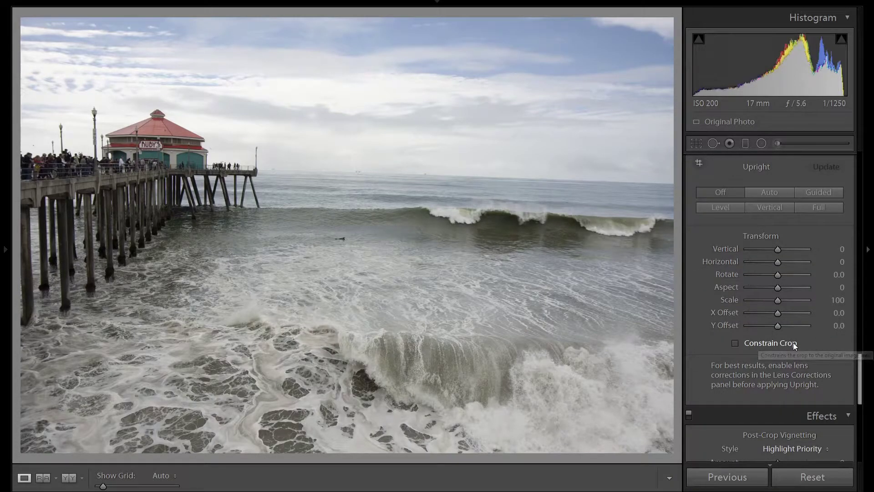
click(476, 175)
click(778, 275)
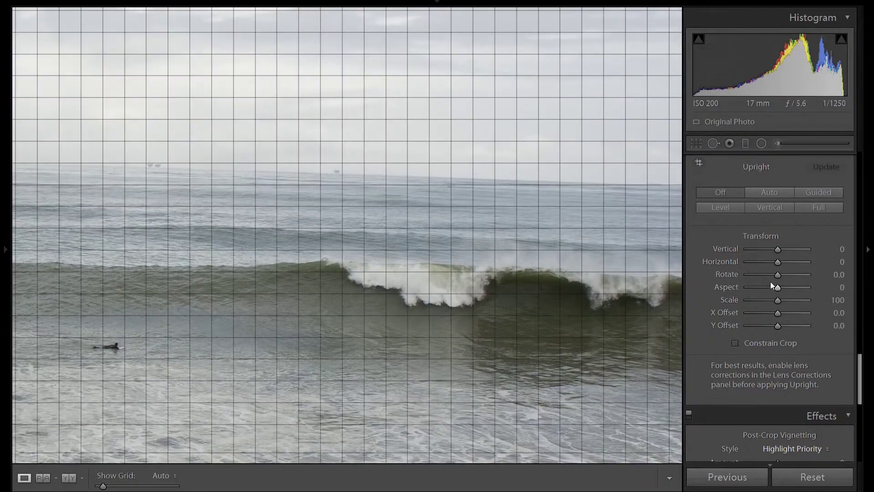
key(Down)
key(Down)
key(Down)
key(Down)
key(Down)
key(Down)
key(Down)
key(Down)
key(Down)
key(Down)
key(Down)
key(Down)
key(Down)
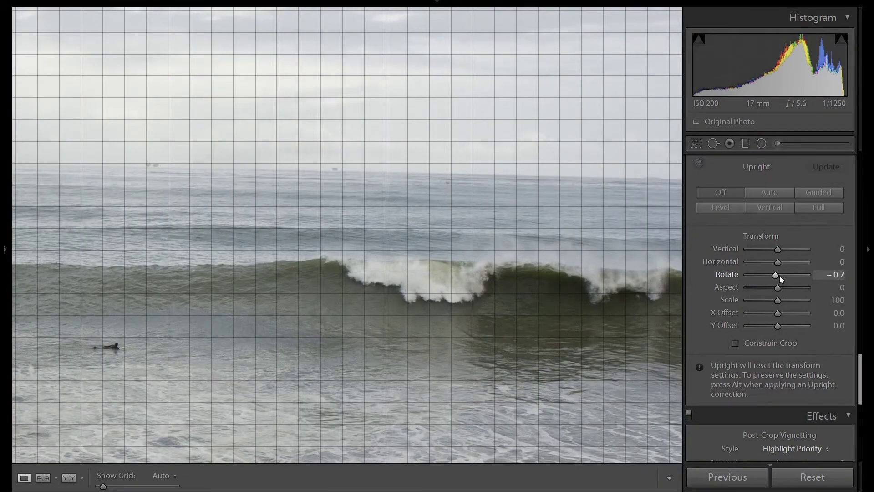
key(Down)
key(Down)
key(Down)
key(Down)
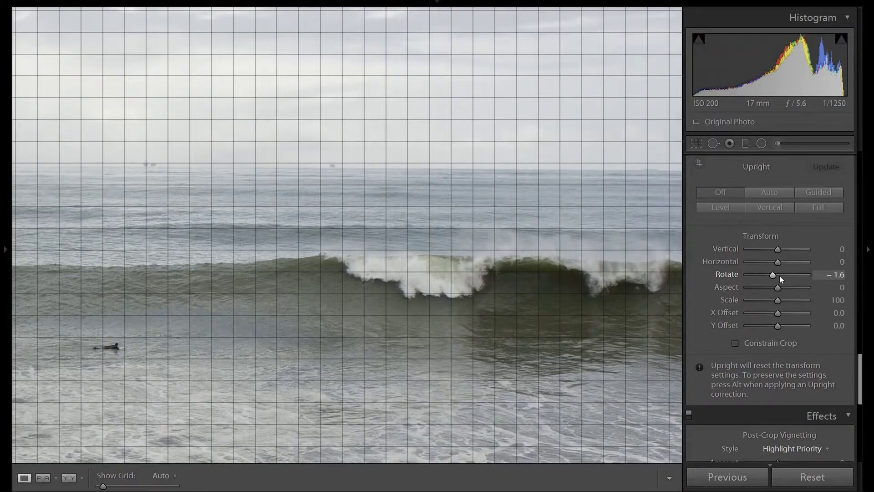
key(Down)
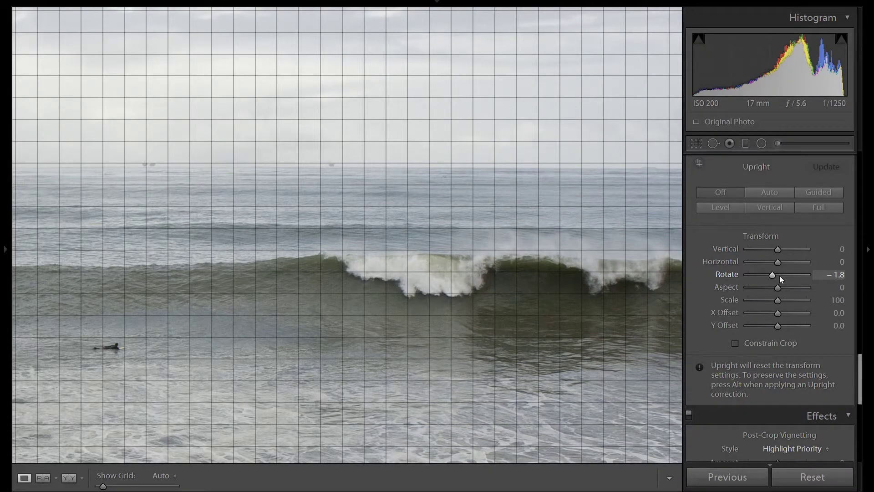
key(Down)
key(Down)
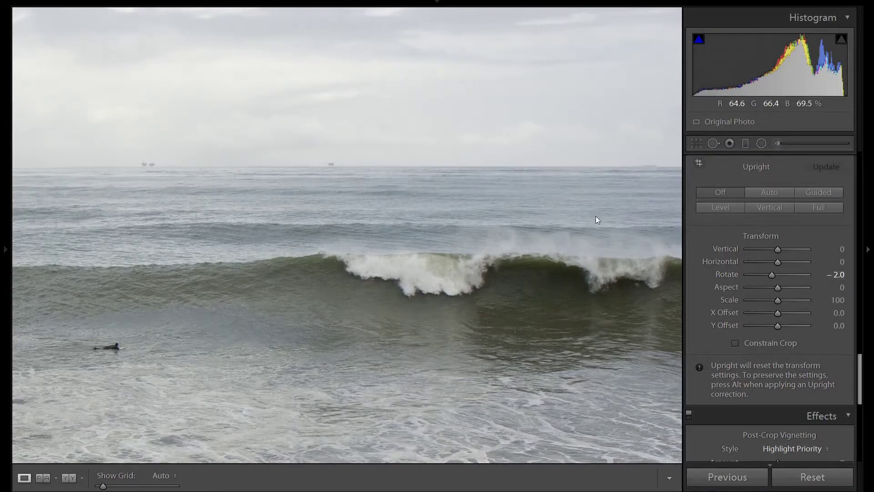
click(596, 216)
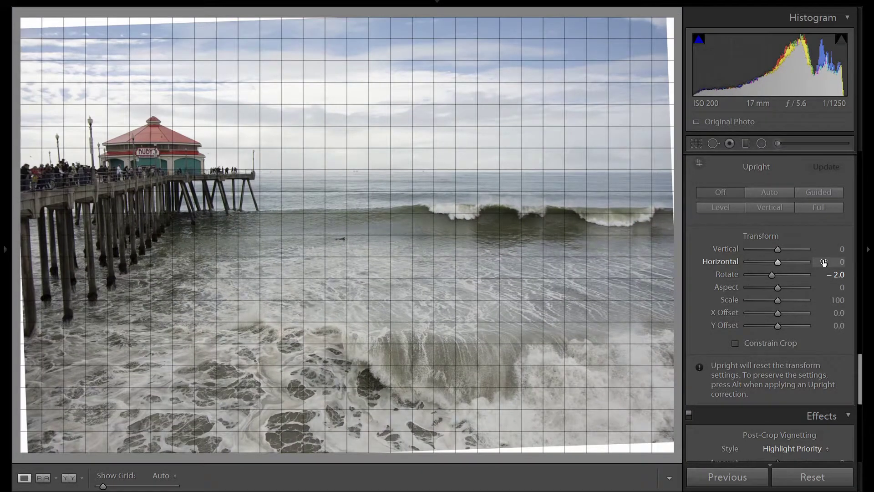
Enable Remove Chromatic Aberration and the Canon EF-S 17-55mm lens profile correction.
scroll(844, 289, up, 5)
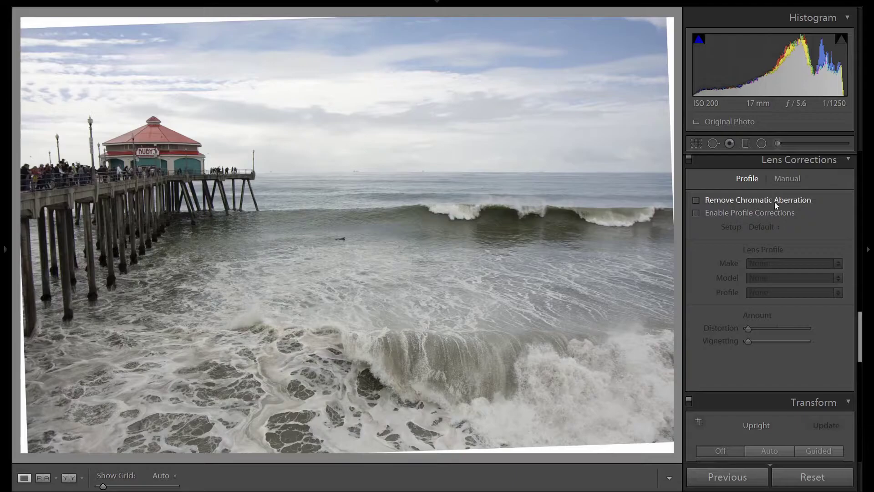
click(772, 198)
click(766, 213)
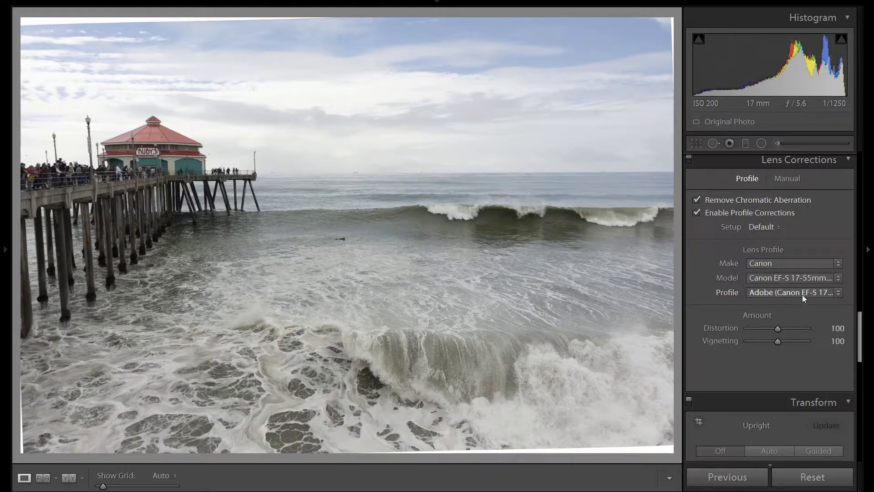
scroll(803, 295, up, 8)
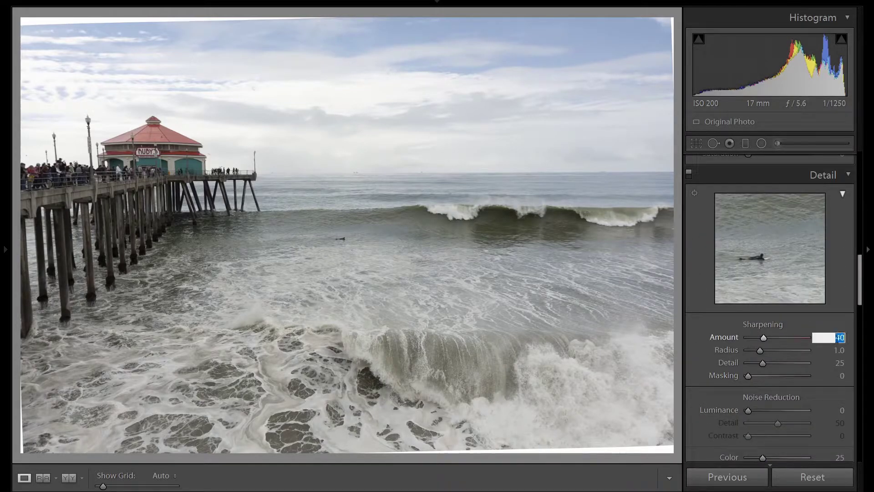
Set sharpening Amount 100 and Masking 80, previewing the wave crest in the detail view.
text(100)
key(Return)
alt+click(749, 378)
text(40)
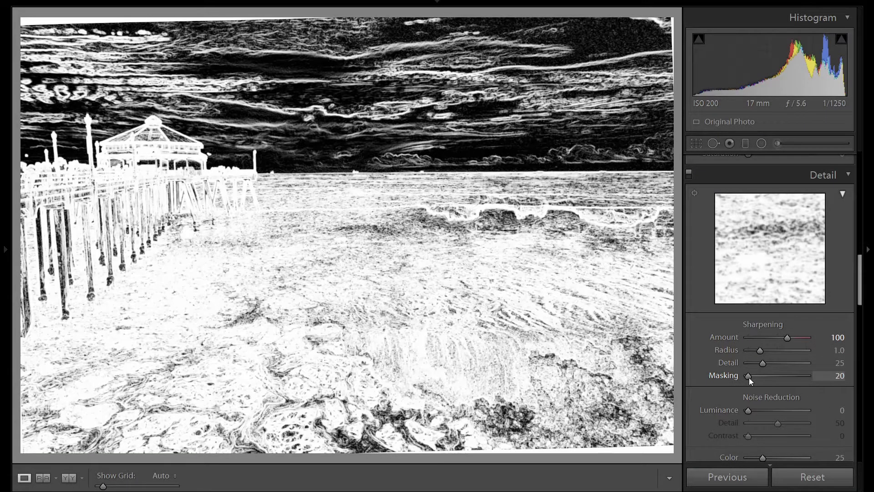
text(85)
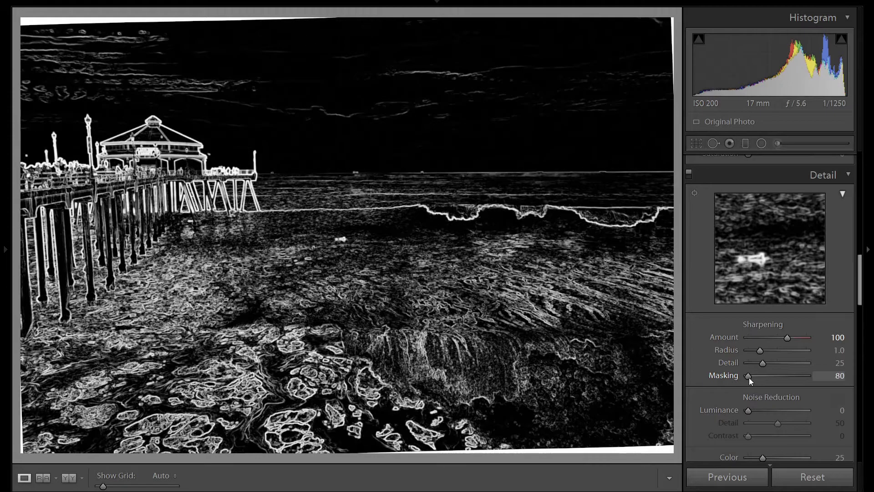
text(80)
key(alt)
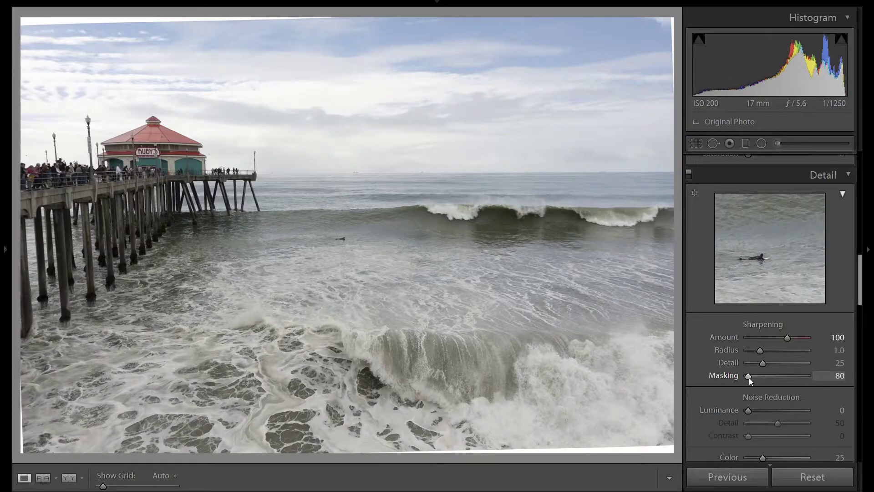
click(695, 193)
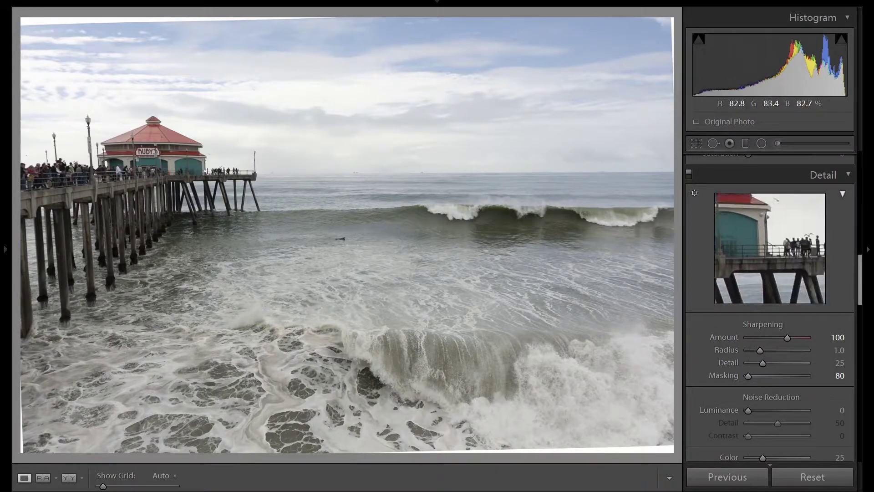
click(483, 210)
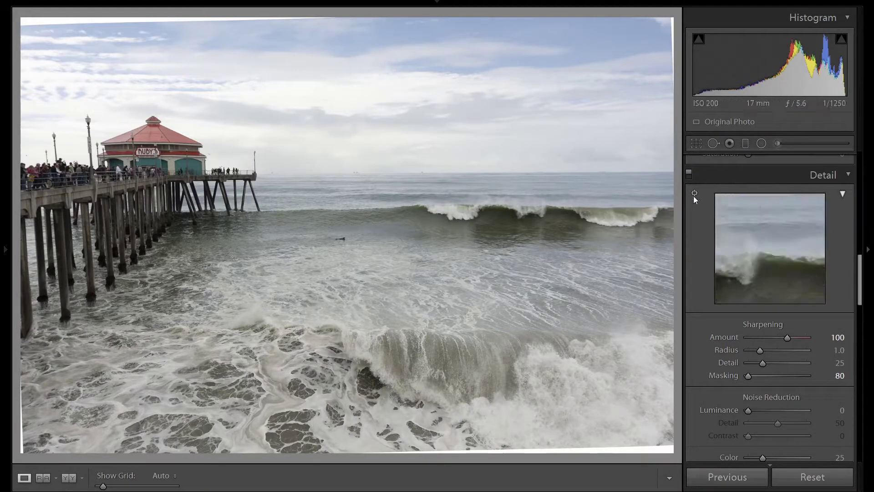
Set Highlights -100, Shadows +35, Whites +30 and Blacks -15 in the Basic panel.
scroll(855, 264, up, 4)
scroll(848, 287, up, 2)
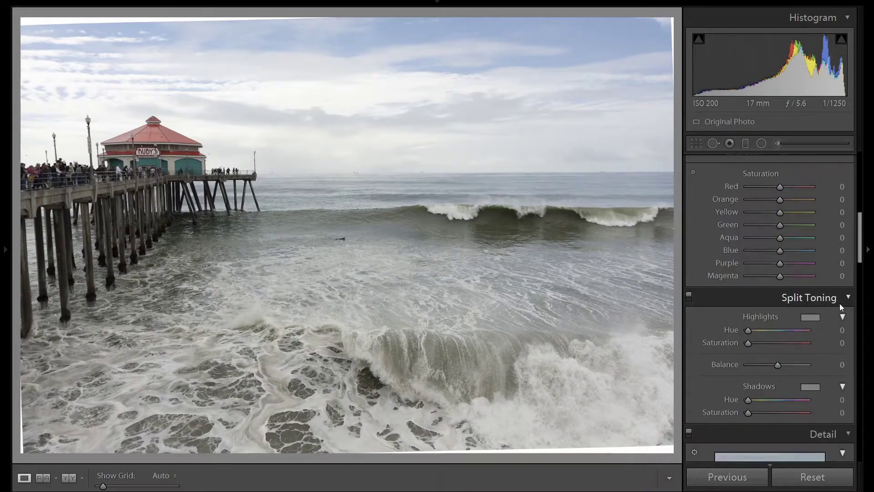
scroll(816, 320, up, 5)
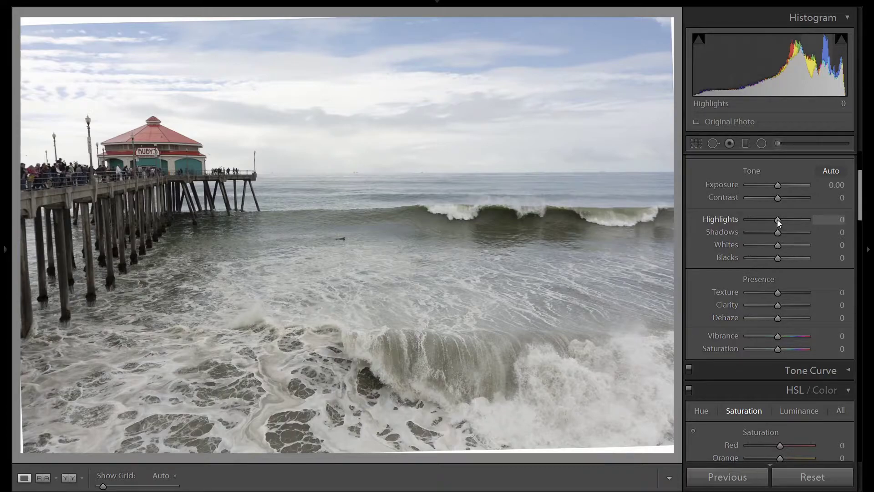
scroll(777, 220, down, 10)
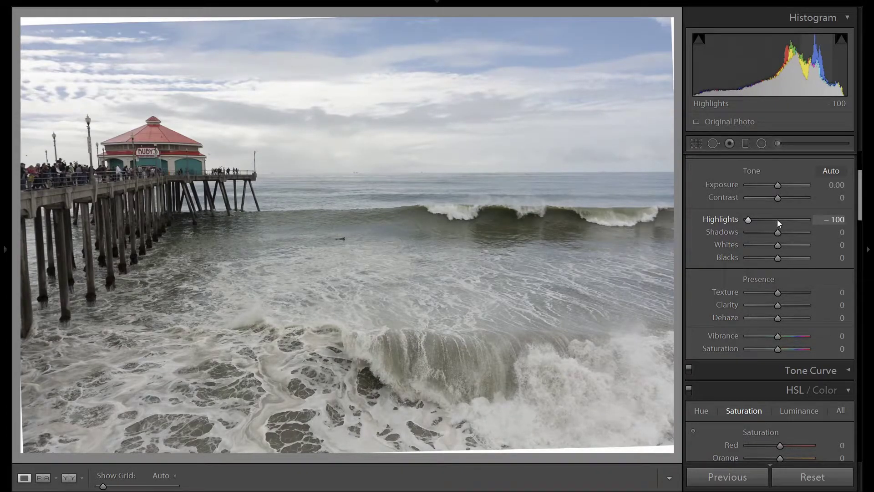
scroll(776, 233, up, 7)
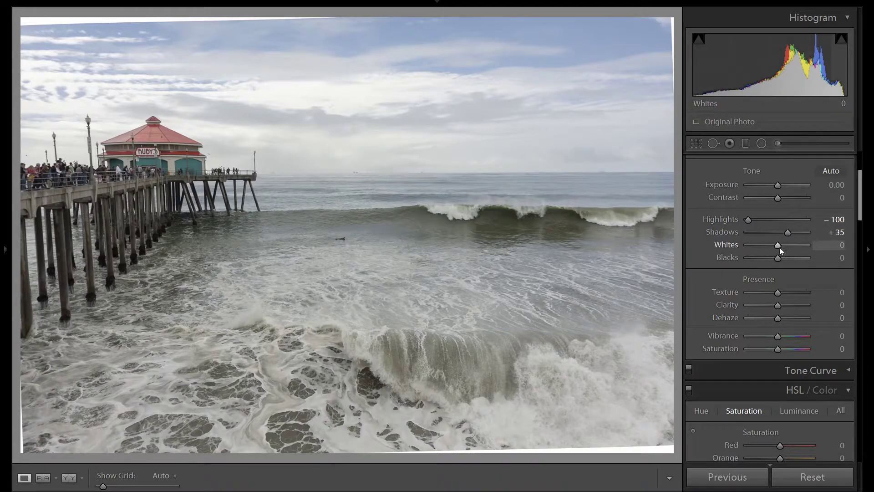
key(Up)
key(Up)
key(Up)
key(Up)
key(Up)
key(Up)
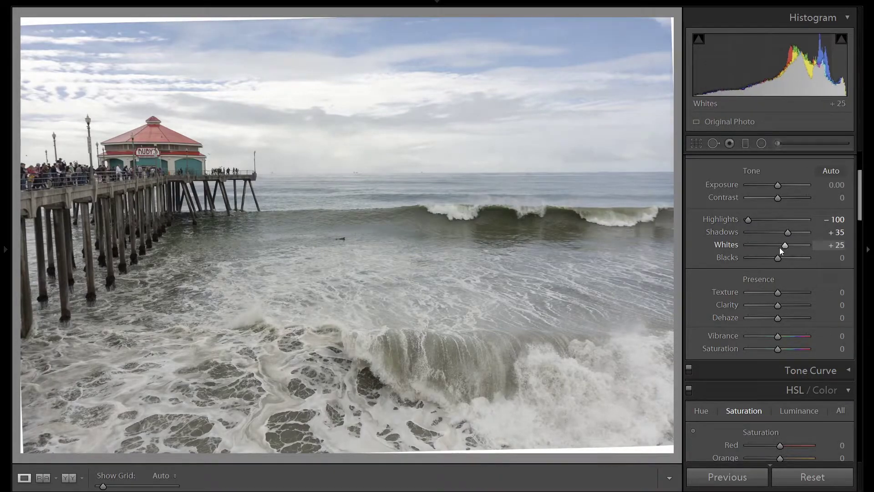
key(Up)
key(Down)
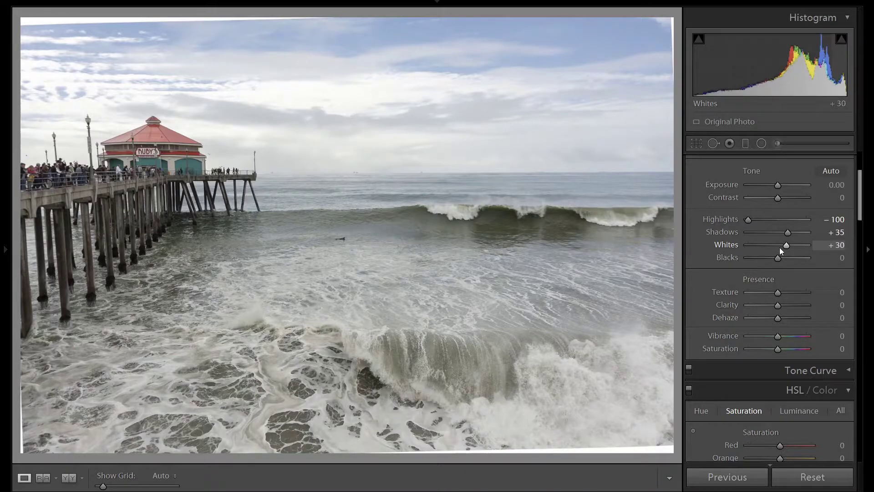
key(Down)
key(Down)
key(Down)
key(Down)
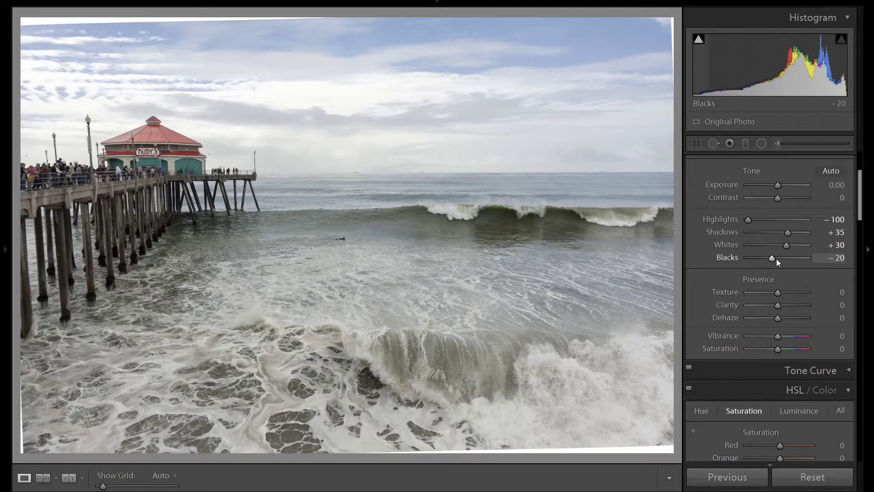
key(Up)
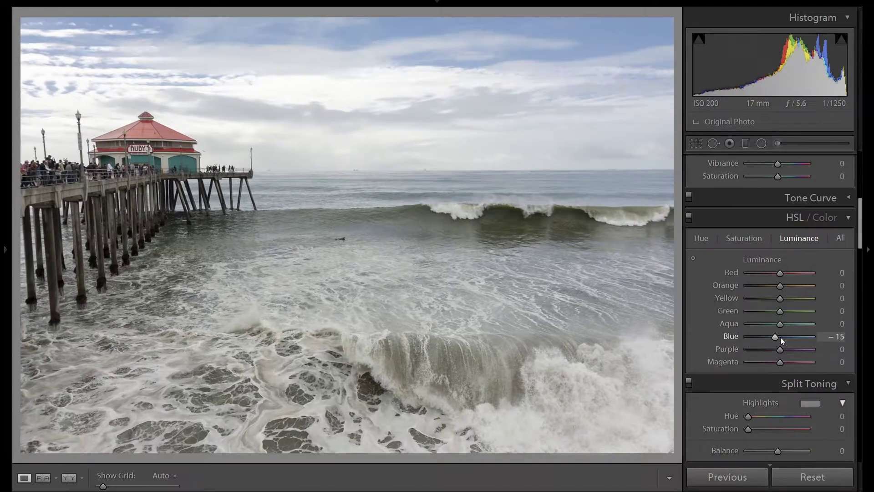
Raise HSL Blue saturation to +35, toggling the panel off and on to compare.
click(749, 239)
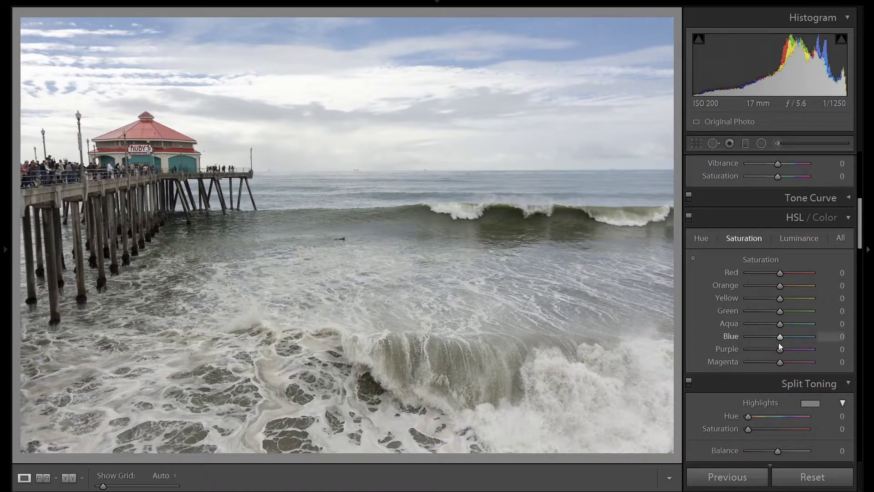
key(Up)
key(Up)
key(Up)
key(Up)
key(Up)
key(Up)
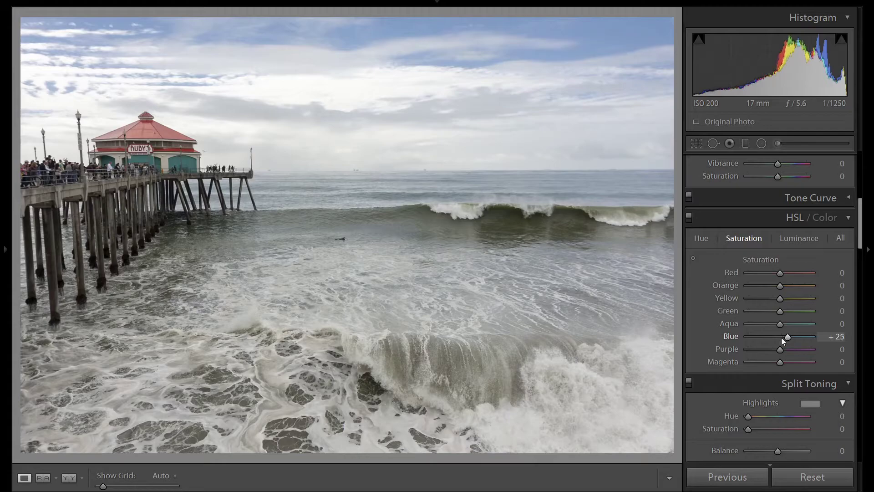
key(Up)
click(691, 219)
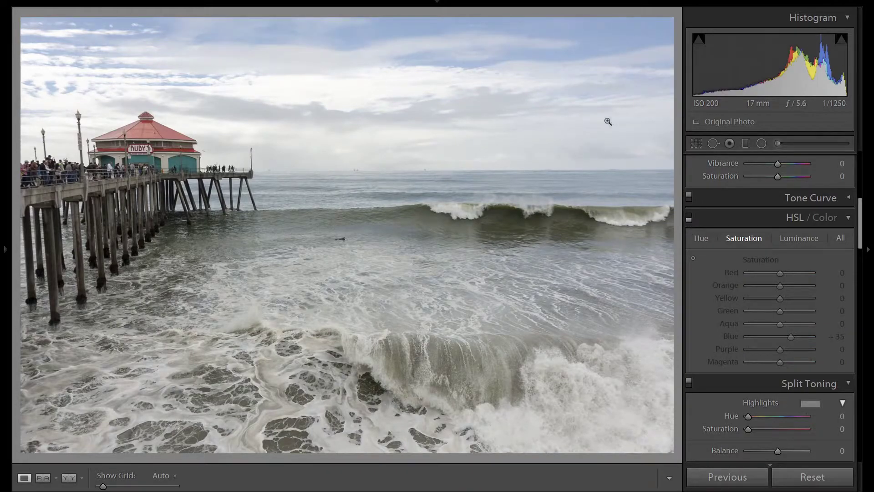
click(689, 219)
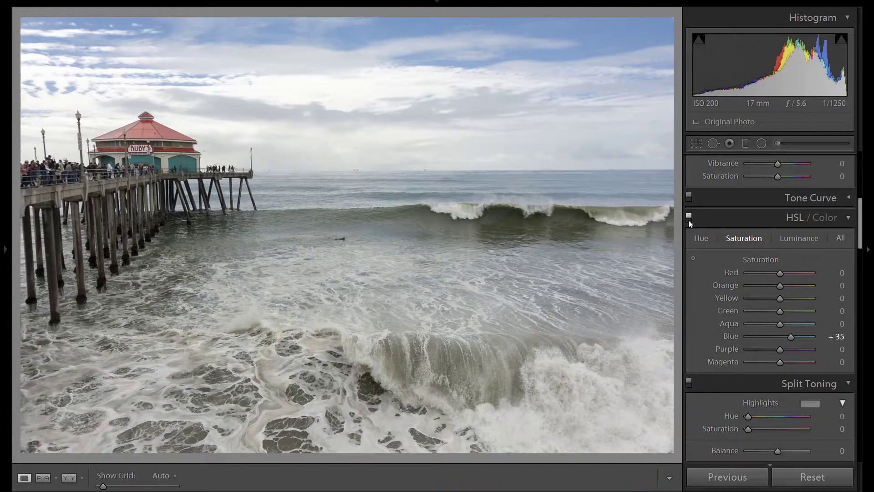
Select the Adjustment Brush and paint a mask over the breaking wave's foam.
click(777, 144)
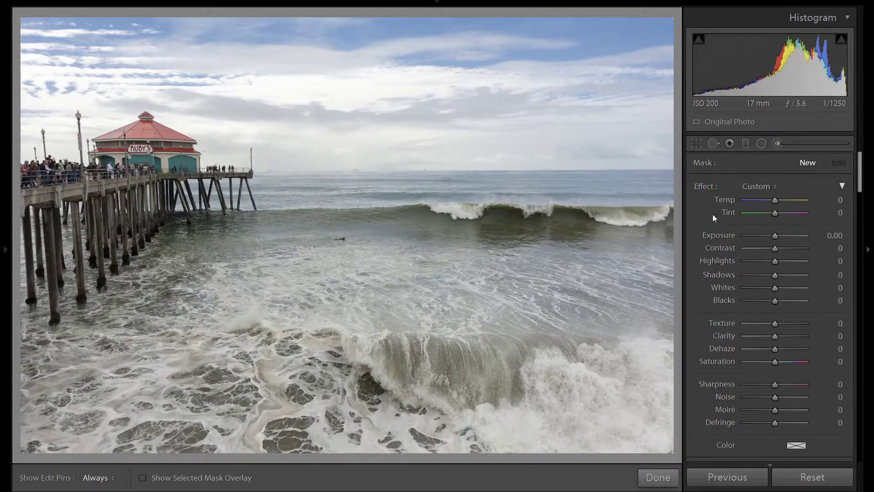
scroll(803, 318, down, 3)
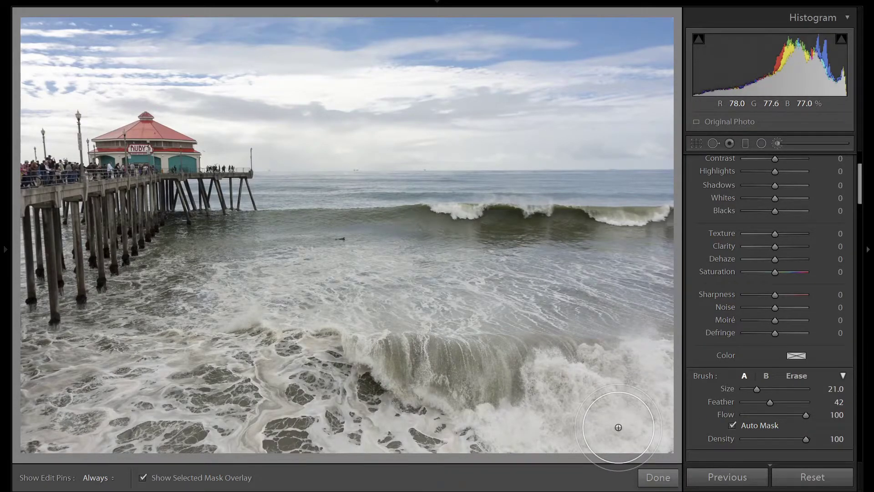
key(h)
mouse_move(618, 428)
mouse_down()
mouse_move(561, 425)
mouse_move(483, 387)
mouse_move(528, 372)
mouse_move(640, 381)
mouse_move(646, 374)
mouse_move(669, 391)
mouse_move(659, 416)
mouse_move(608, 420)
mouse_move(365, 351)
mouse_move(585, 356)
mouse_up()
Refine the wave mask by erasing spillover with a size 15 brush, then hide the overlay.
key(bracketleft)
key(bracketleft)
key(bracketleft)
key(h)
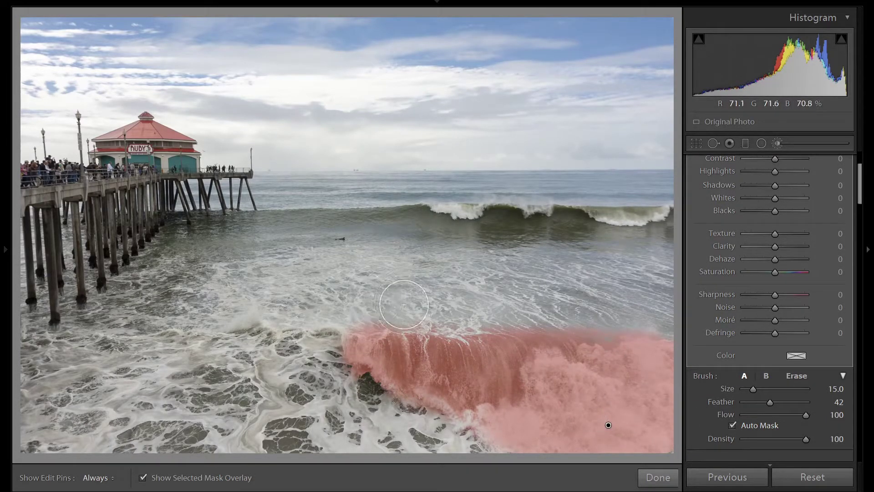
key(alt)
key(h)
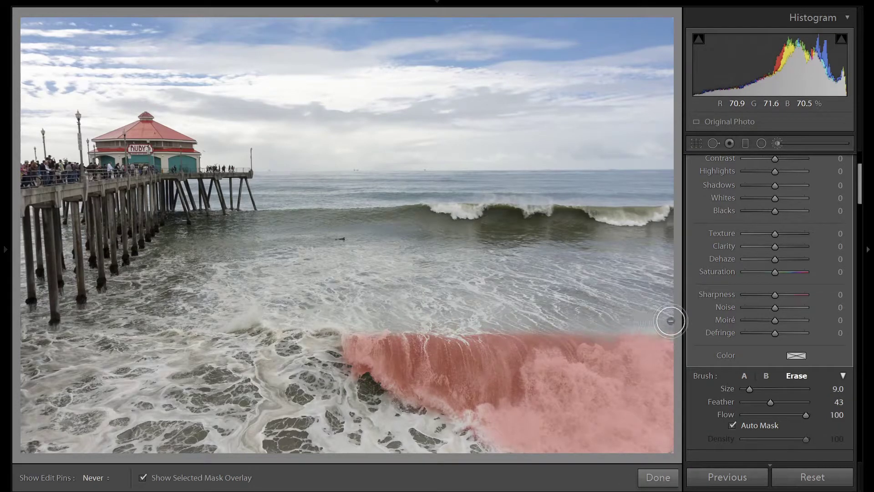
key(h)
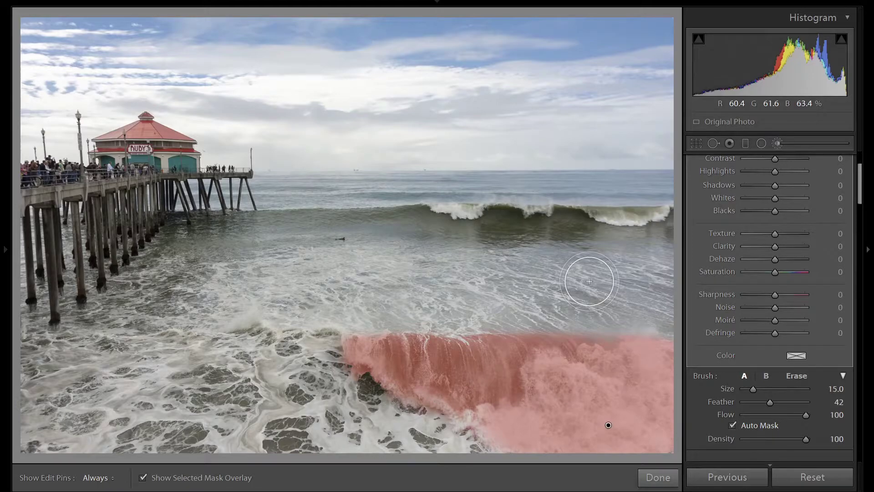
key(o)
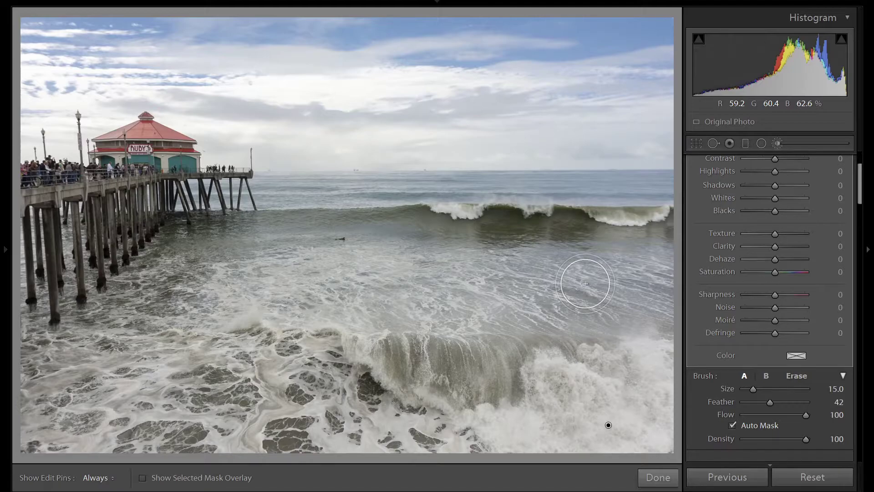
Give the wave brush mask Temp -5 and Exposure 0.40.
scroll(802, 285, up, 3)
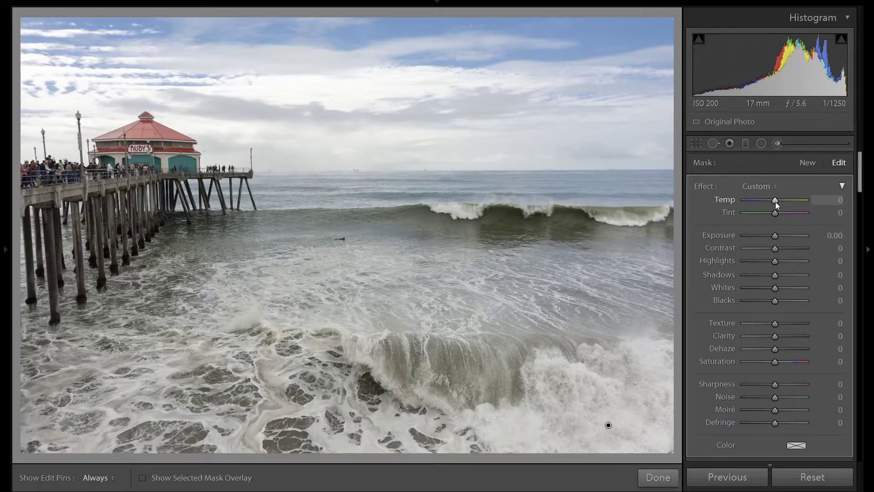
key(Down)
key(Down)
key(Down)
key(Down)
key(Down)
key(Down)
key(Down)
key(Down)
key(Down)
key(Down)
key(Down)
key(Down)
key(Down)
key(Down)
key(Down)
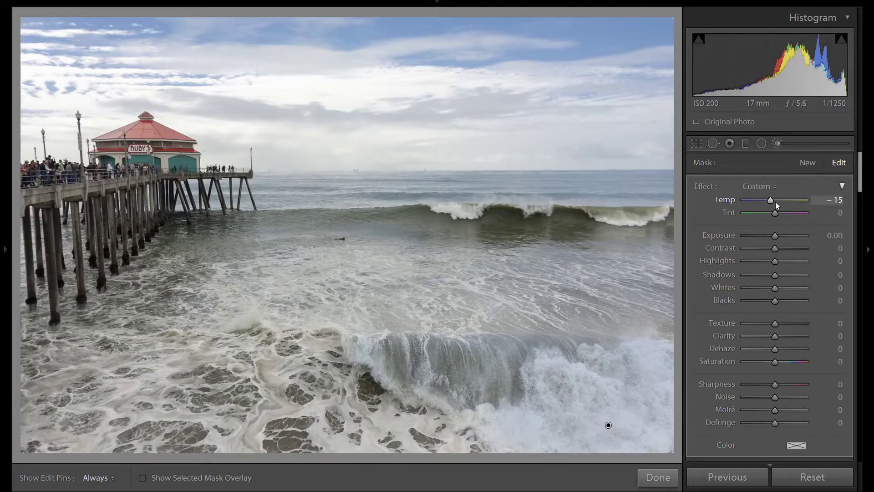
key(Up)
key(Up)
key(Up)
key(Up)
key(Up)
key(Up)
key(Up)
key(Up)
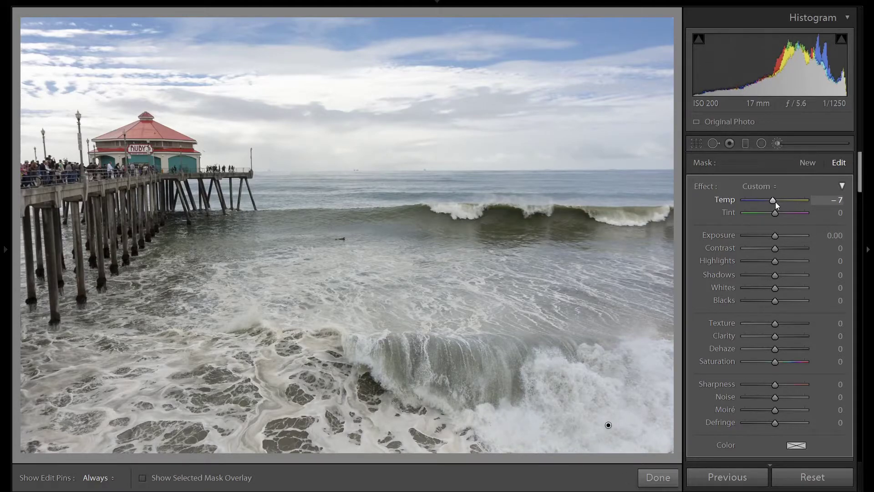
key(Up)
key(Up)
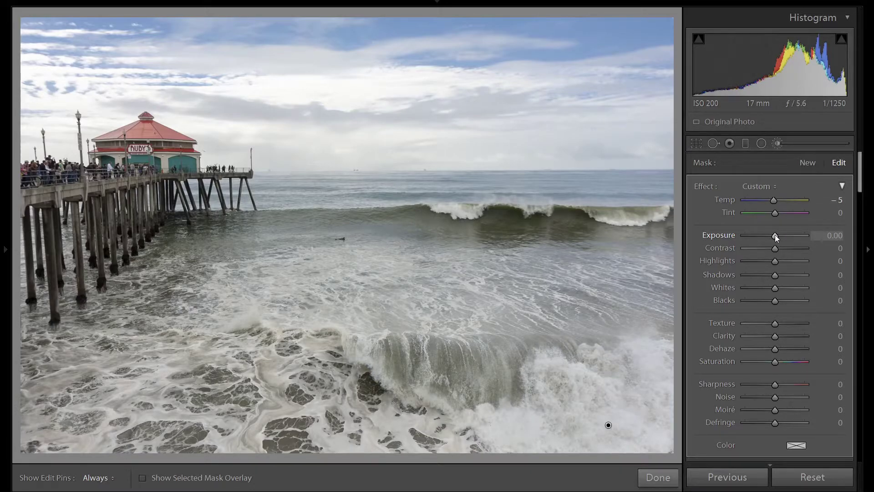
key(Up)
key(Up)
key(Up)
key(Up)
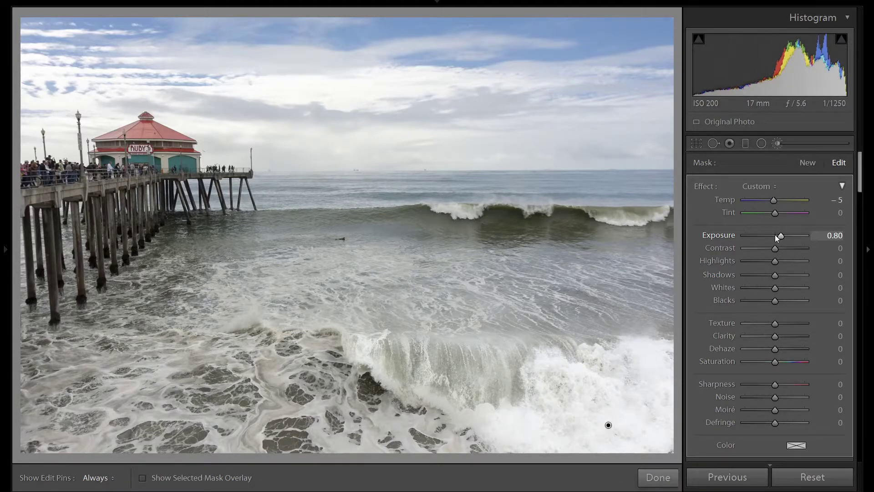
key(Down)
key(Down)
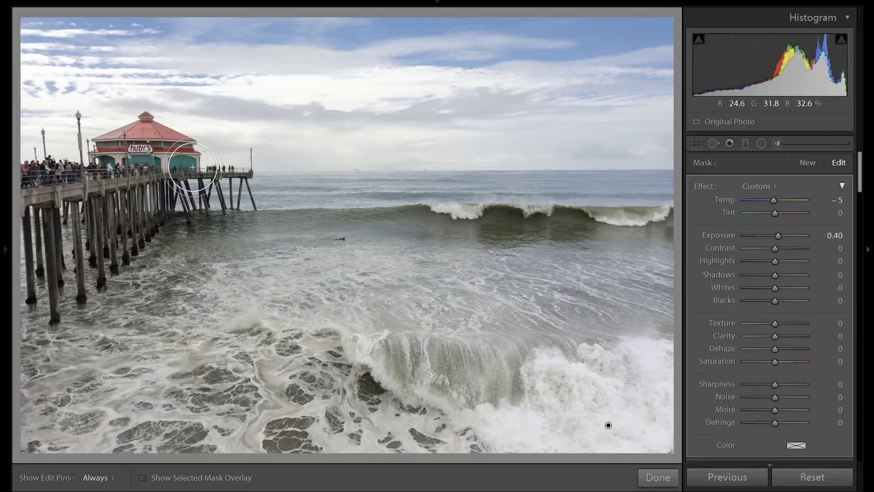
click(808, 163)
Paint a new brush mask across the lower-left foam.
key(h)
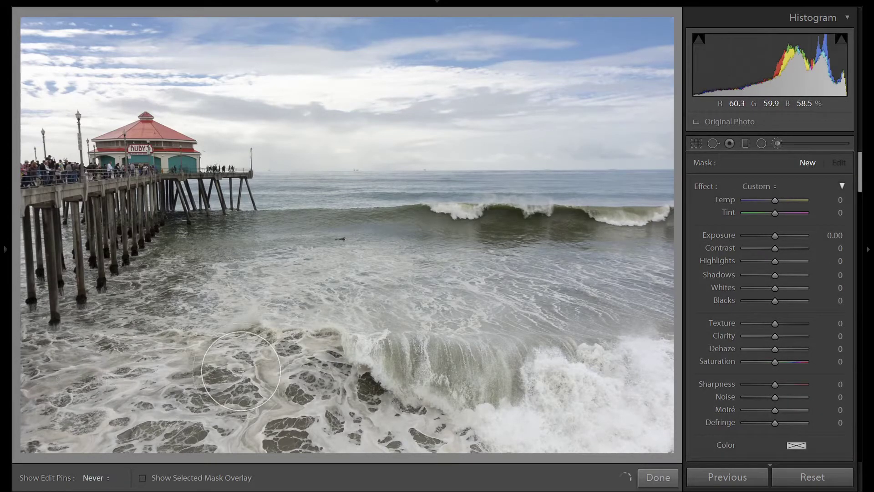
key(ctrl+z)
key(o)
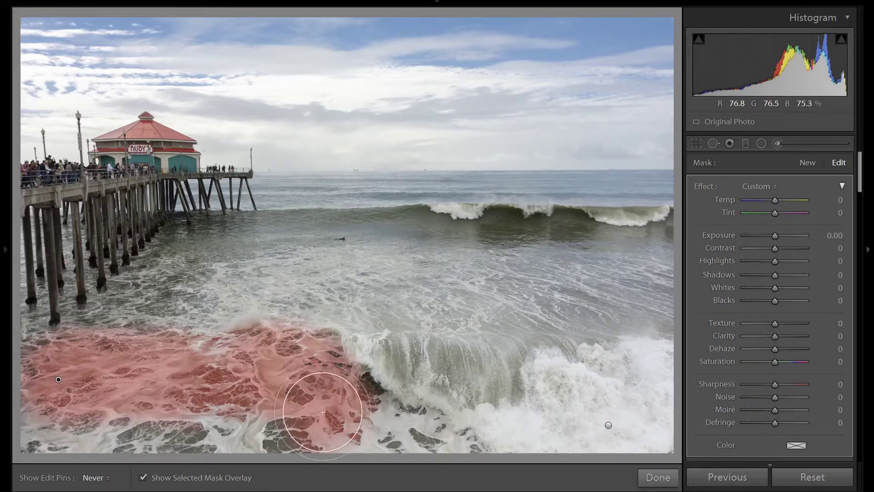
mouse_move(420, 456)
mouse_down()
mouse_move(34, 409)
mouse_move(239, 375)
mouse_move(117, 373)
mouse_up()
key(h)
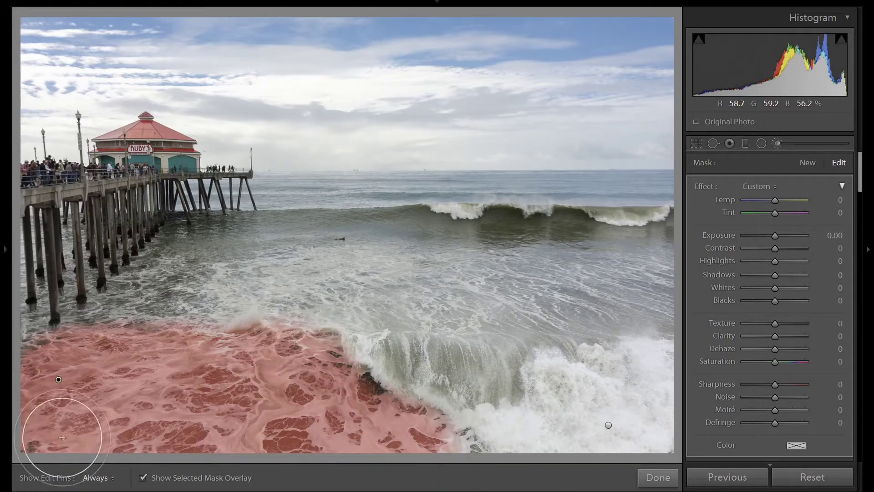
key(o)
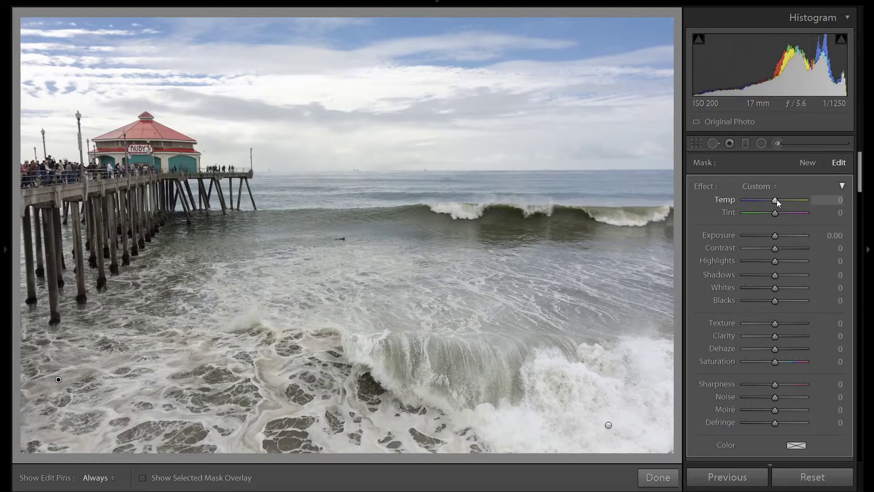
Set the foam mask to Temp -2 and Exposure 0.30.
drag(777, 199, 776, 200)
drag(775, 237, 777, 240)
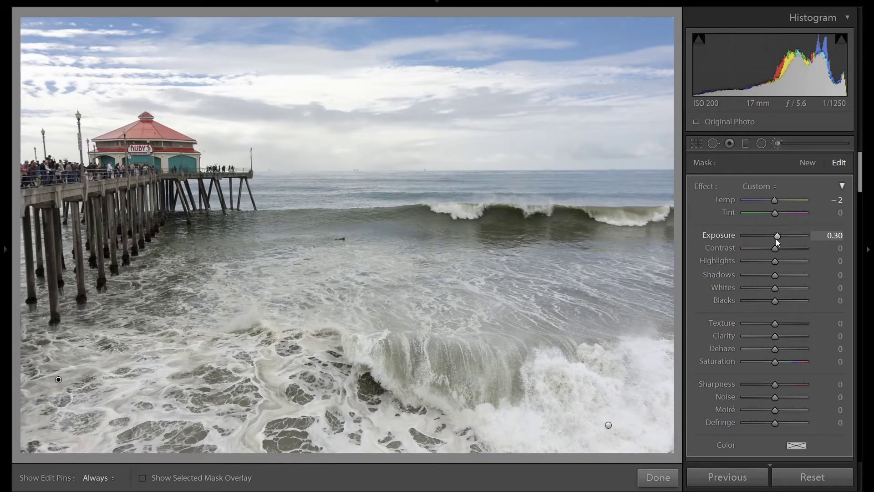
click(808, 163)
Zoom to 1:2 on the distant wave crest and paint a mask along it.
mouse_move(1, 190)
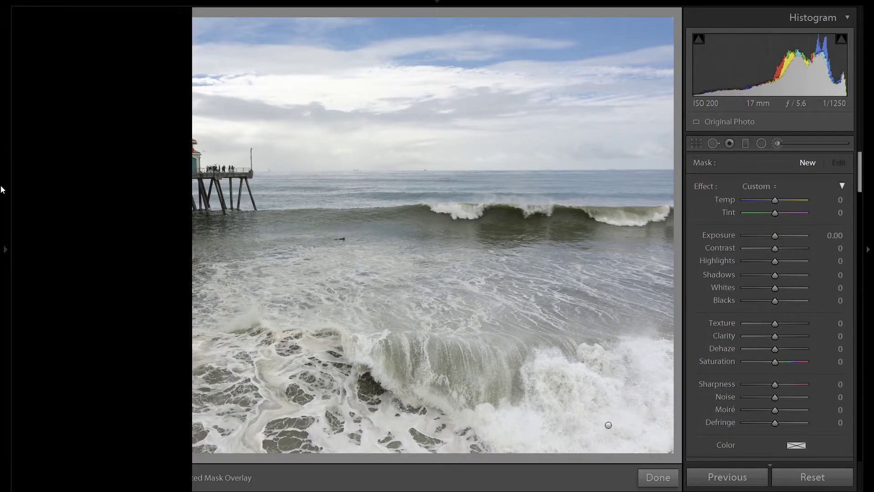
click(168, 15)
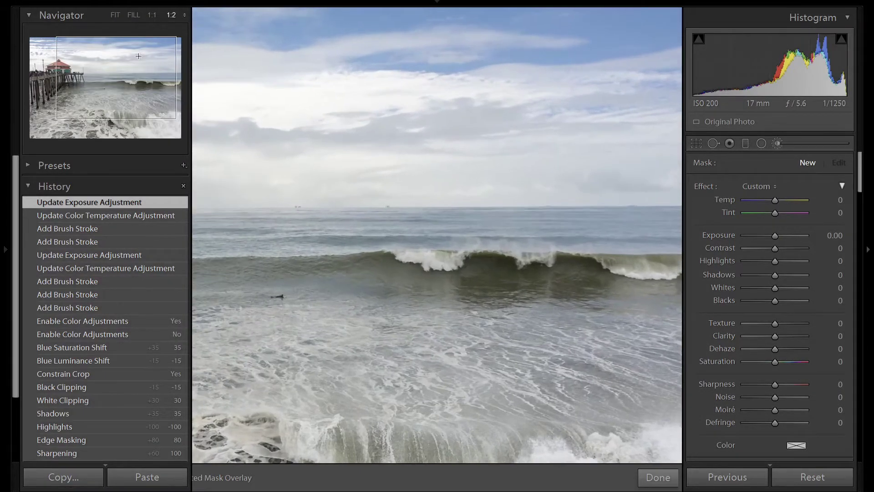
drag(130, 86, 146, 86)
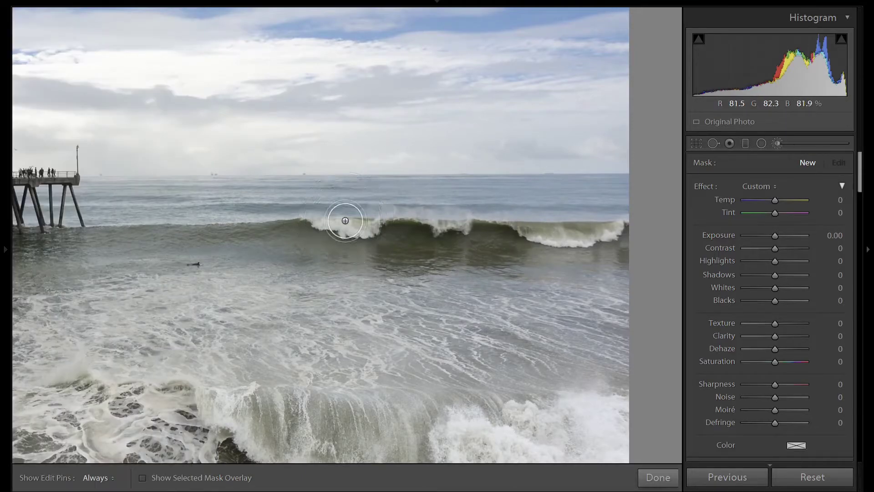
scroll(318, 221, down, 3)
key(h)
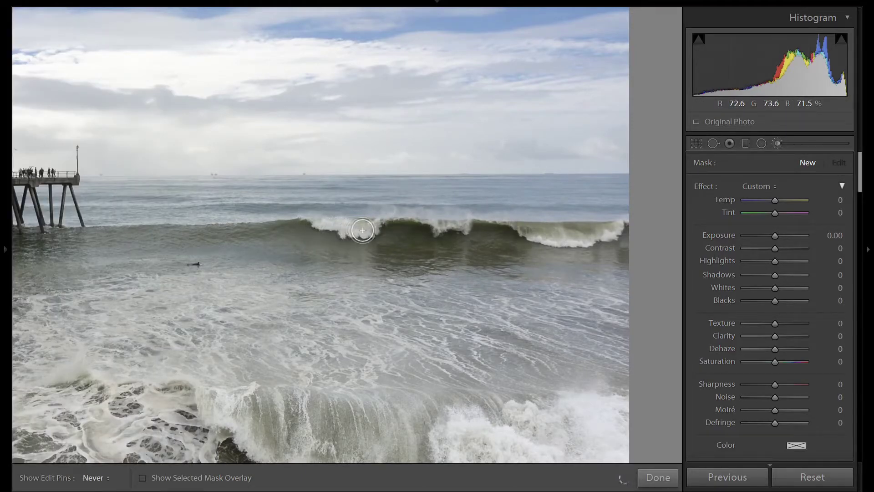
mouse_move(419, 227)
mouse_down()
mouse_move(571, 239)
mouse_move(611, 228)
mouse_up()
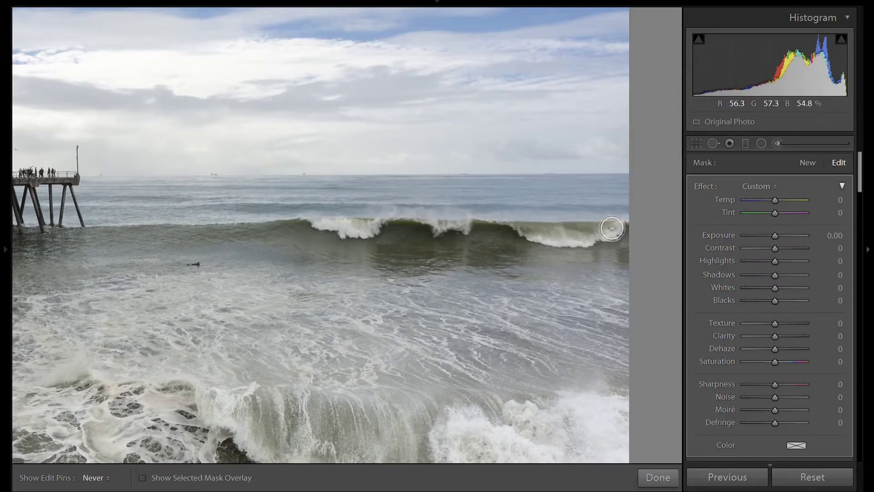
key(h)
key(o)
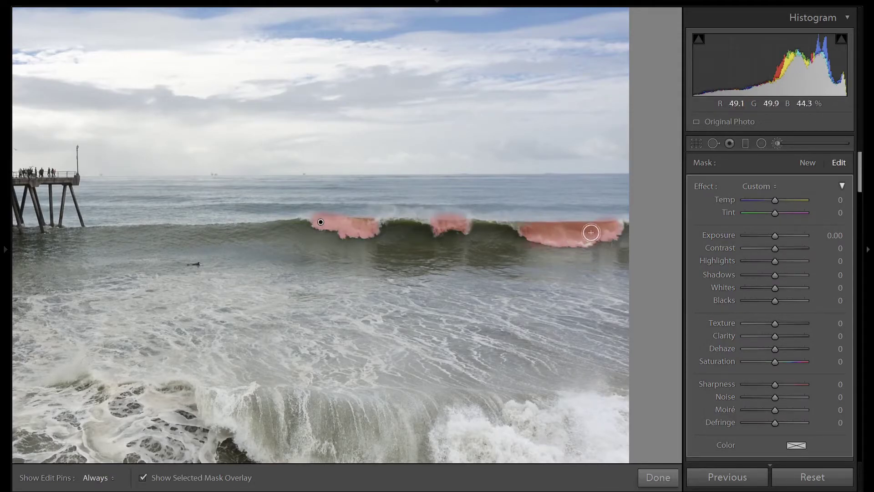
Add a small dab to the crest mask and erase stray mask from the wave's edge.
key(h)
key(h)
key(h)
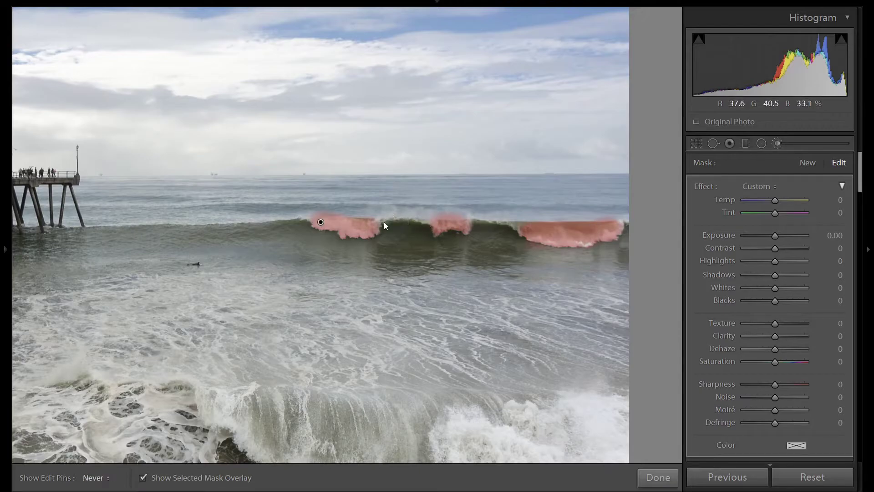
click(387, 223)
key(h)
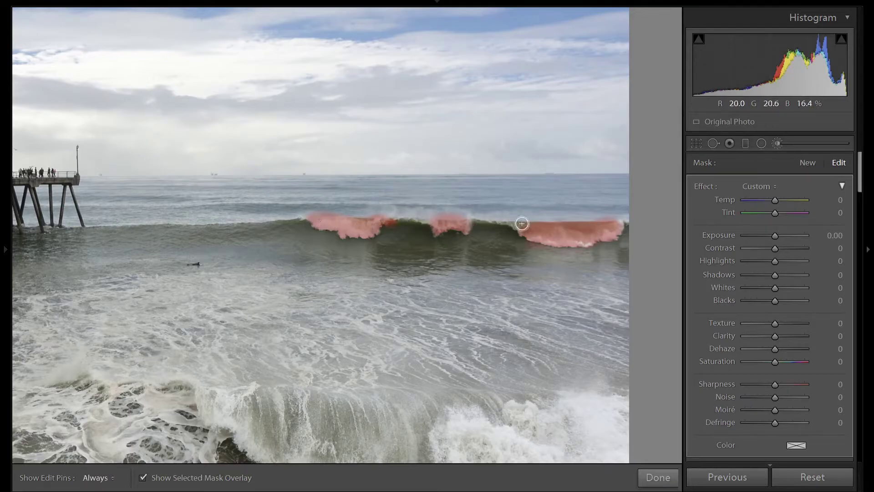
key(h)
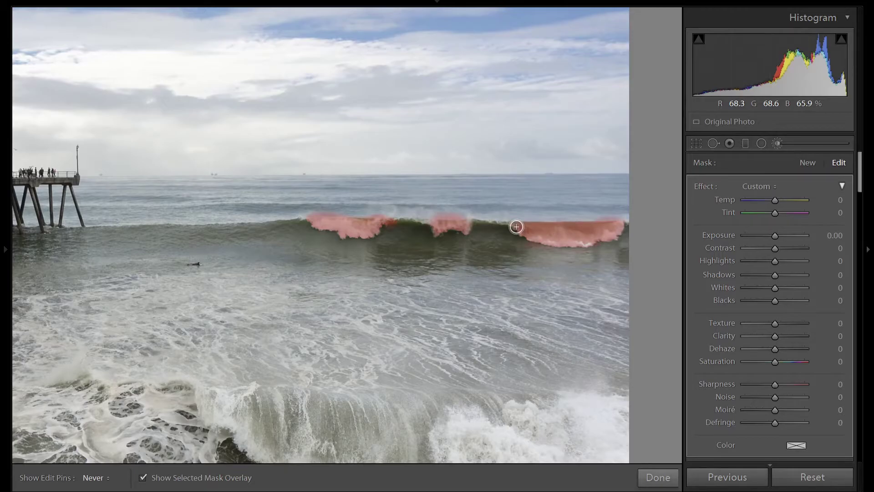
key(h)
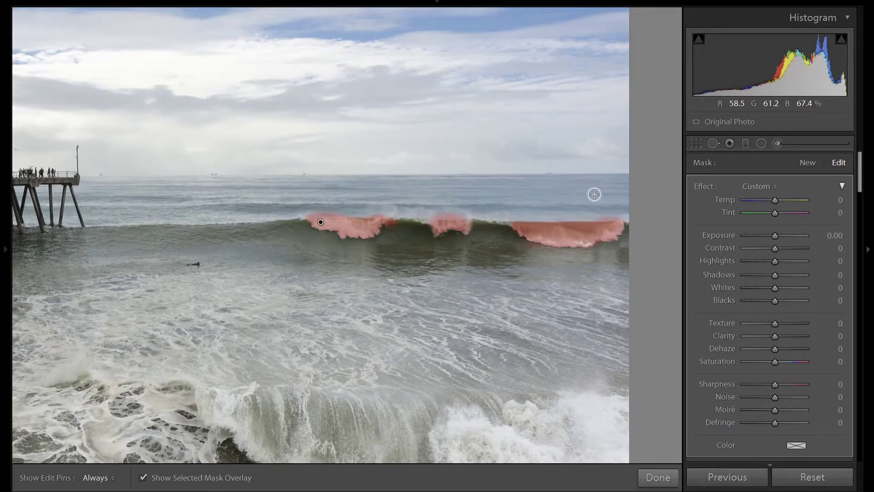
key(alt)
key(h)
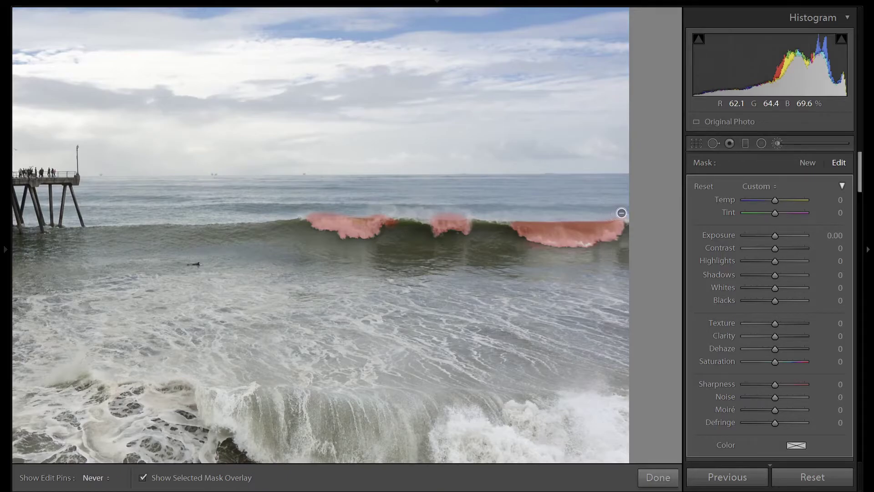
key(h)
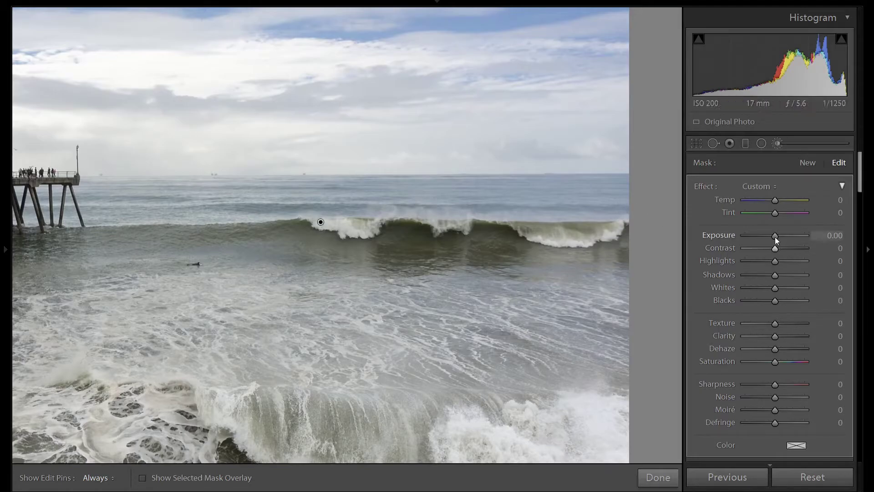
Set the crest mask's Exposure to 0.50 and fit the whole photo in view.
scroll(776, 236, up, 4)
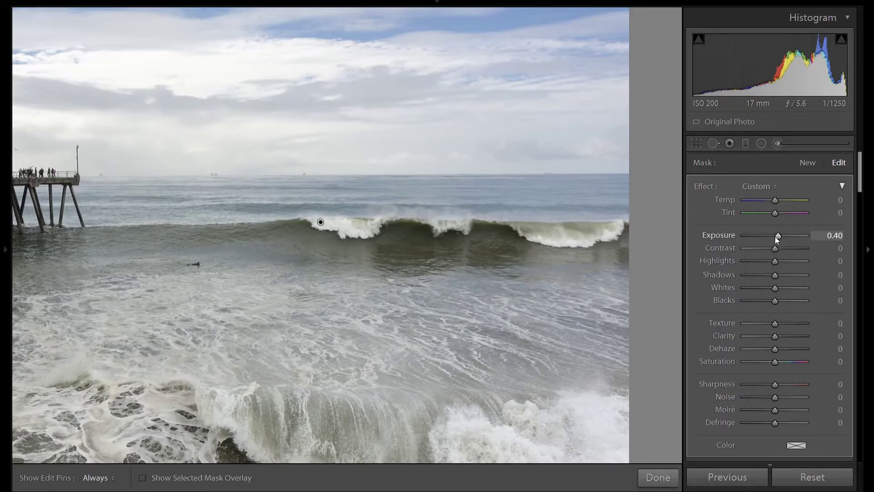
scroll(776, 236, up, 1)
mouse_move(2, 210)
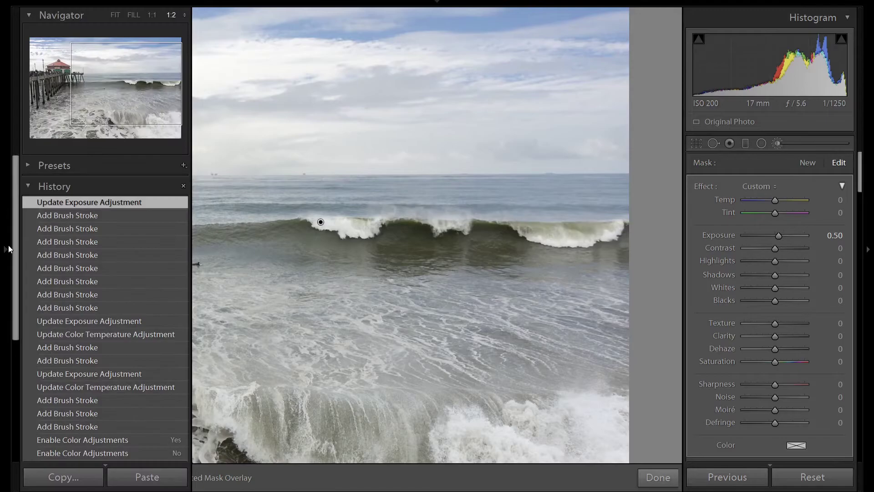
mouse_move(2, 118)
click(114, 16)
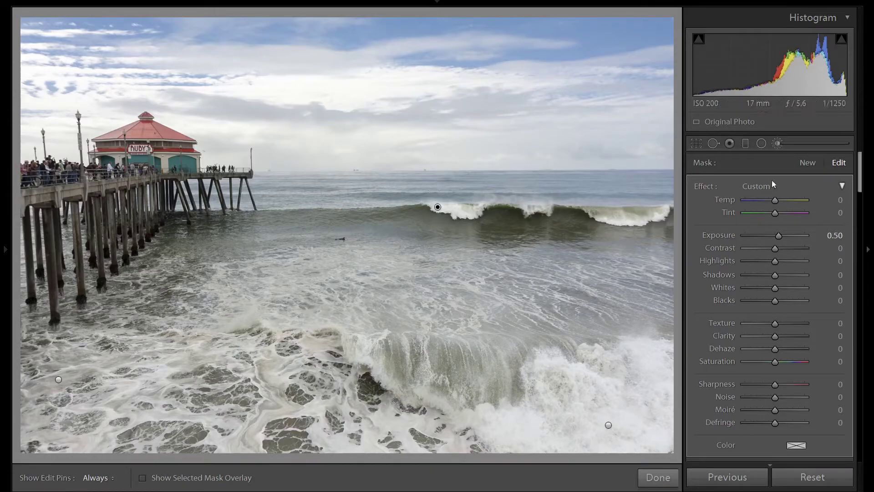
Paint a new brush mask over the pier crowd, erasing overspill with Alt.
click(808, 165)
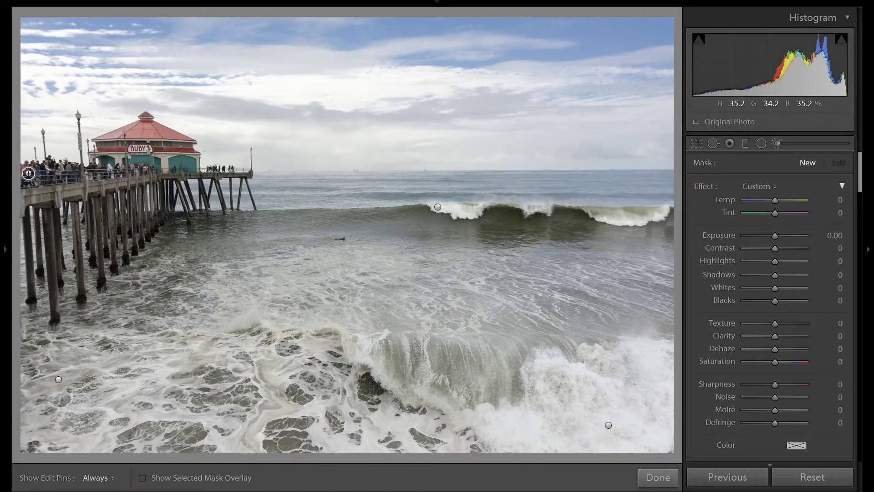
mouse_move(28, 173)
mouse_down()
mouse_move(56, 165)
mouse_move(33, 176)
mouse_move(233, 169)
mouse_up()
key(h)
key(h)
key(h)
key(h)
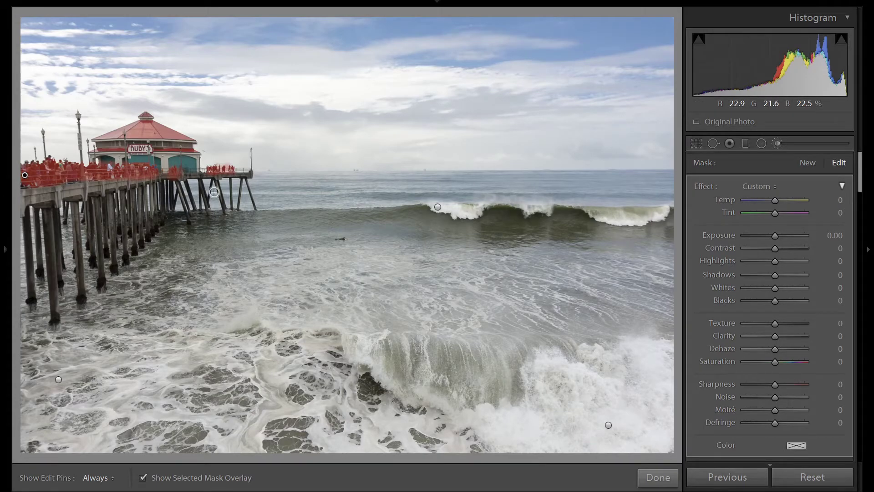
key(h)
key(alt)
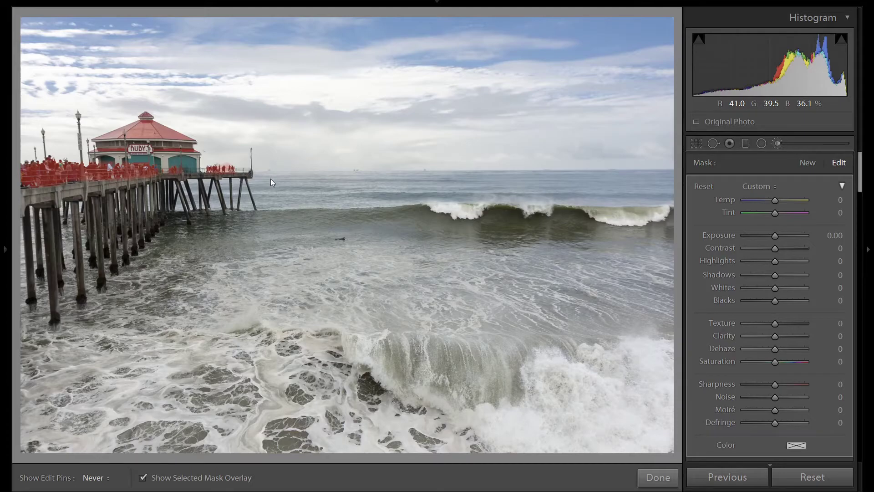
key(h)
key(o)
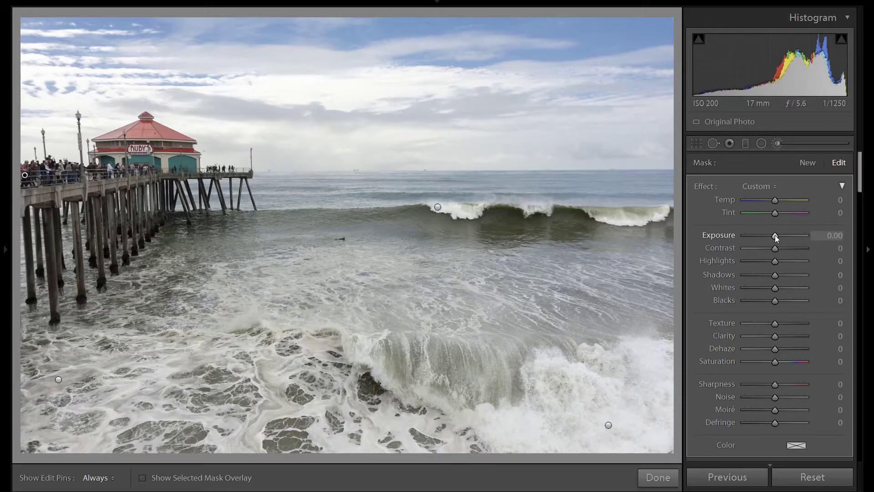
Set the crowd mask exposure to +0.80 and compare it with the brush adjustments toggled off and on.
key(Up)
key(Up)
key(Up)
key(Up)
key(Up)
key(Up)
key(Up)
key(Up)
key(Up)
key(Up)
key(Up)
key(Up)
key(Up)
key(Up)
key(Up)
key(Up)
key(Up)
key(Up)
key(Up)
key(Up)
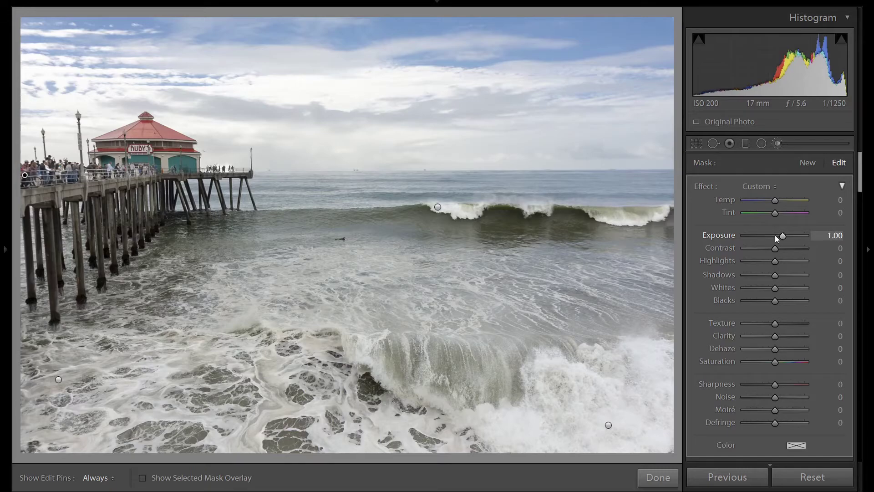
key(Down)
key(Down)
key(Down)
key(Down)
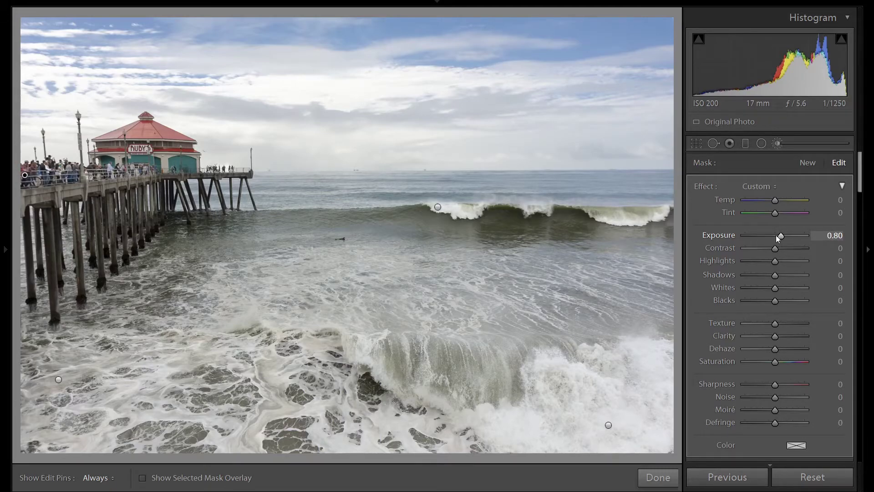
scroll(821, 210, down, 3)
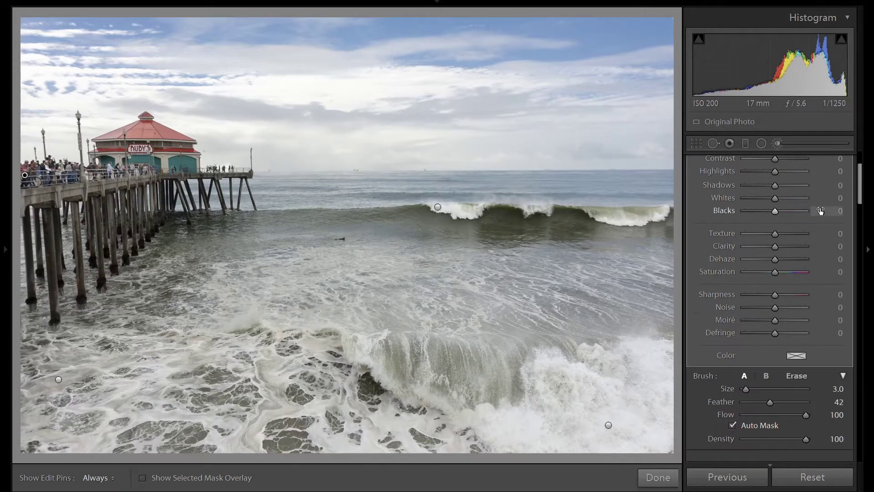
scroll(821, 211, down, 3)
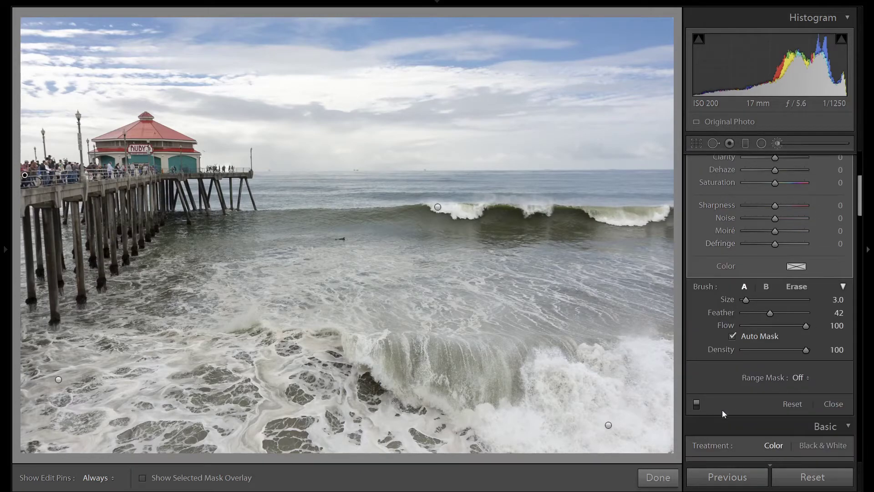
click(696, 404)
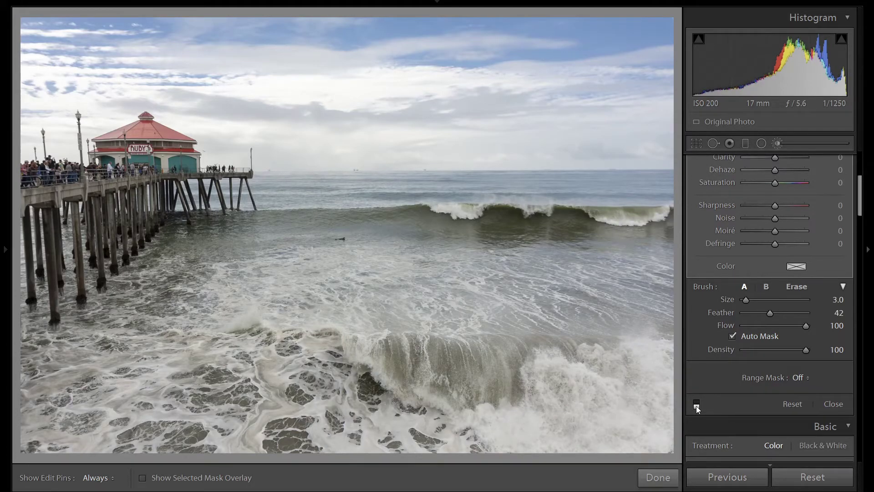
click(696, 404)
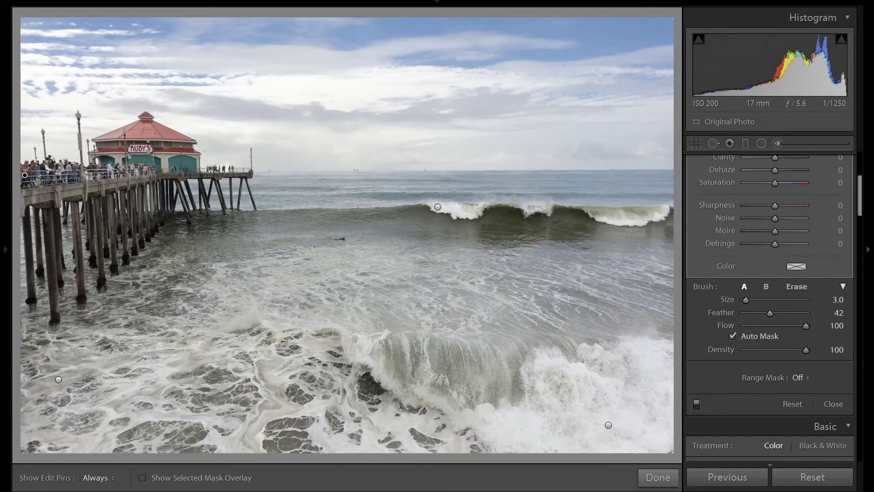
Leave the brush masks and set HSL Red Luminance to -30 and Red Saturation to +75.
click(778, 143)
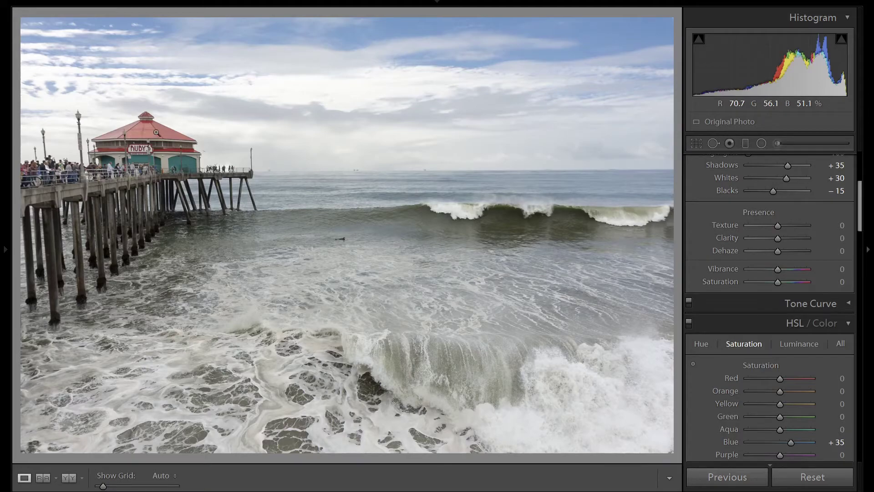
scroll(847, 250, down, 3)
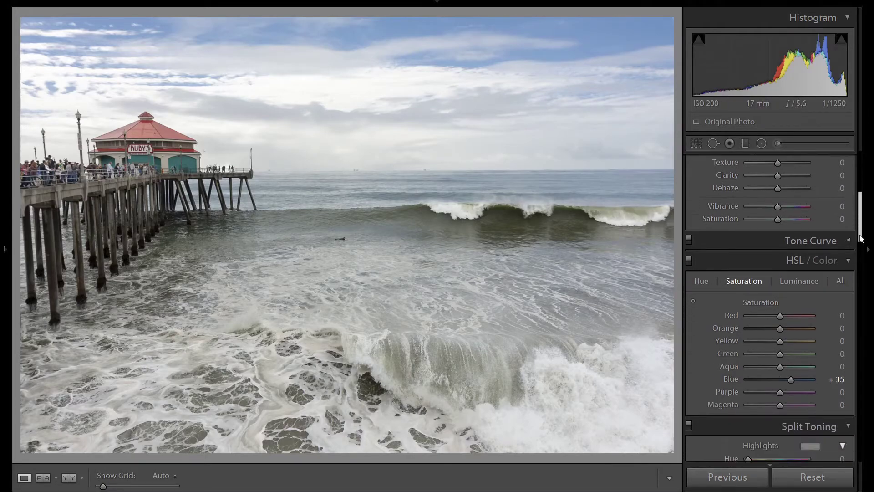
click(809, 273)
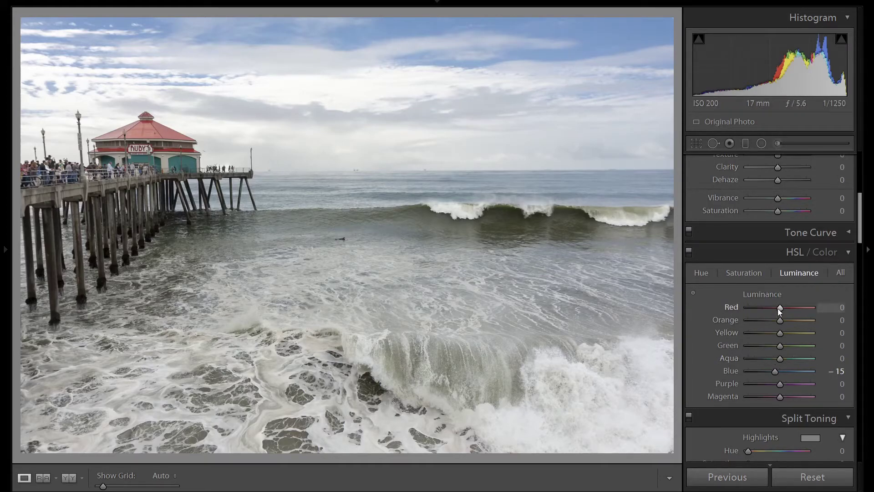
scroll(780, 311, down, 6)
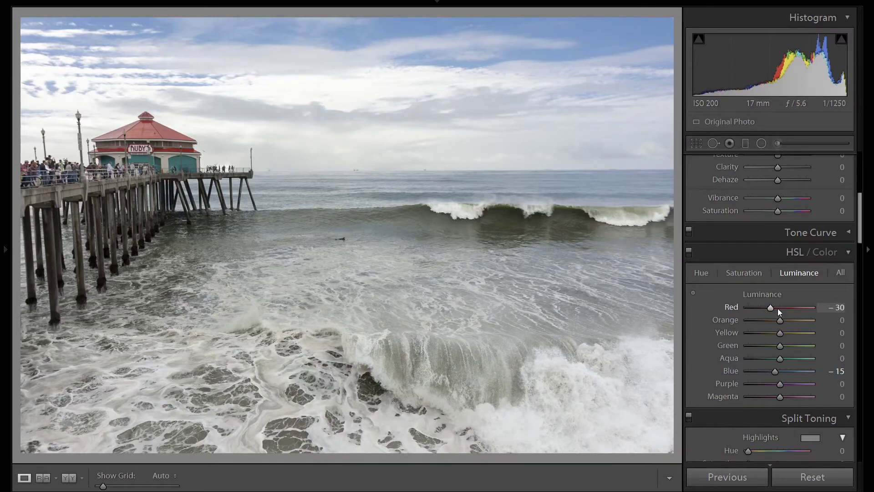
click(751, 271)
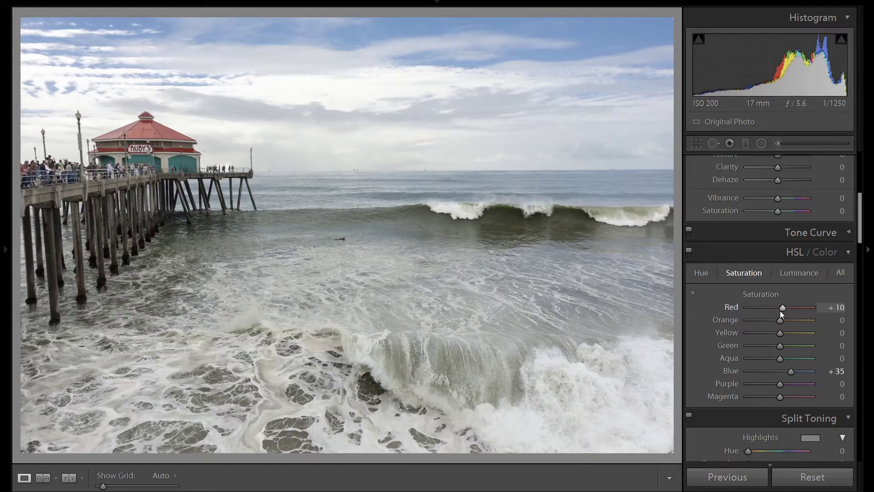
scroll(780, 310, up, 6)
scroll(780, 311, up, 2)
Set HSL Red Hue to -20.
click(704, 273)
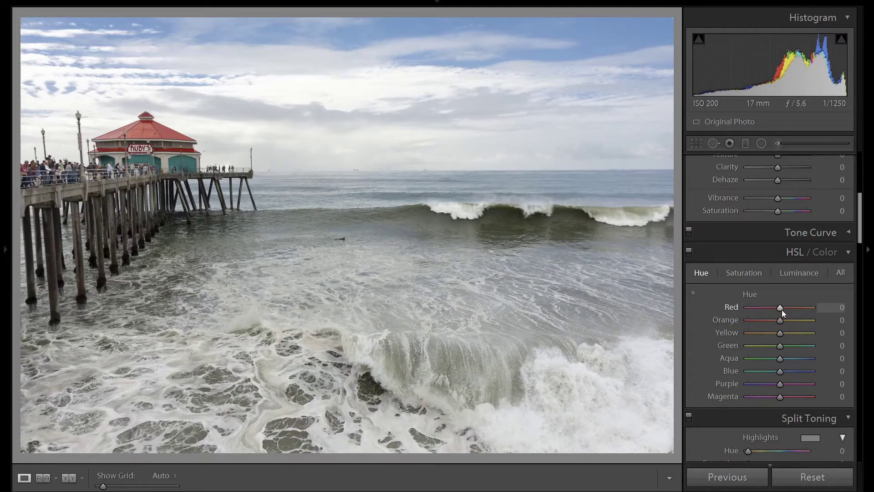
scroll(782, 310, up, 7)
scroll(782, 310, down, 10)
scroll(783, 310, down, 3)
scroll(782, 310, down, 1)
mouse_move(1, 209)
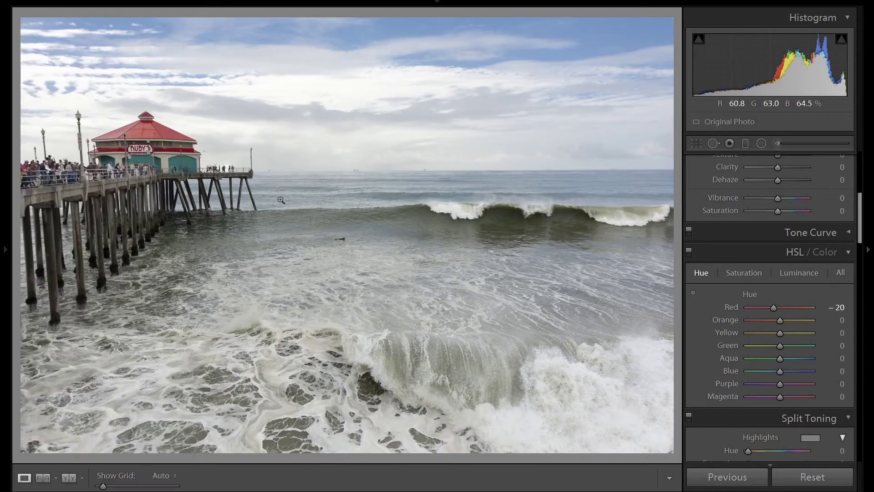
mouse_move(2, 270)
click(151, 15)
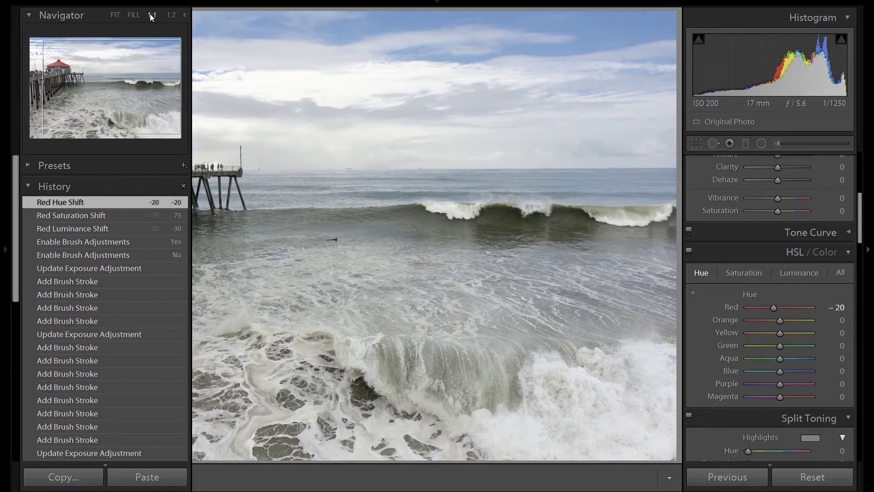
click(49, 69)
drag(49, 69, 61, 73)
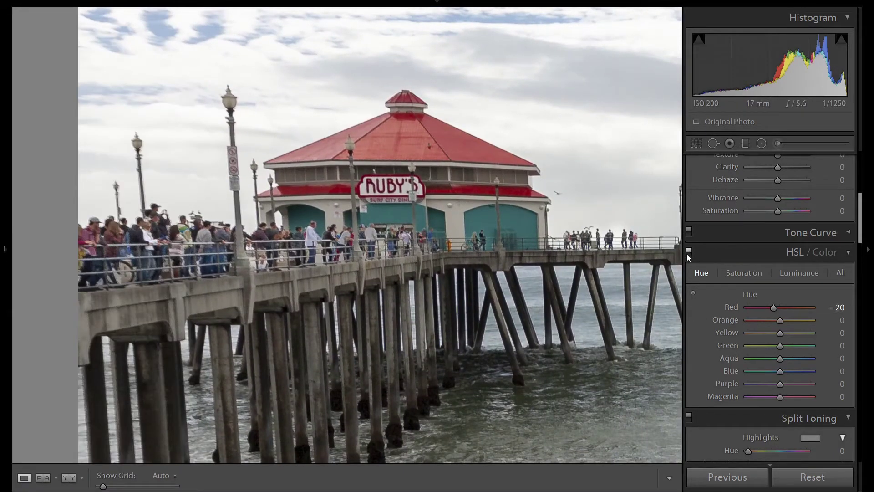
click(688, 251)
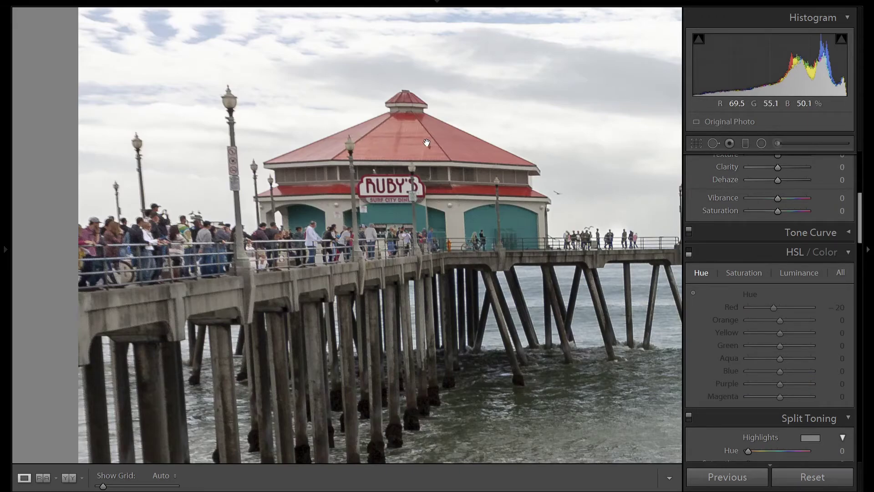
click(688, 252)
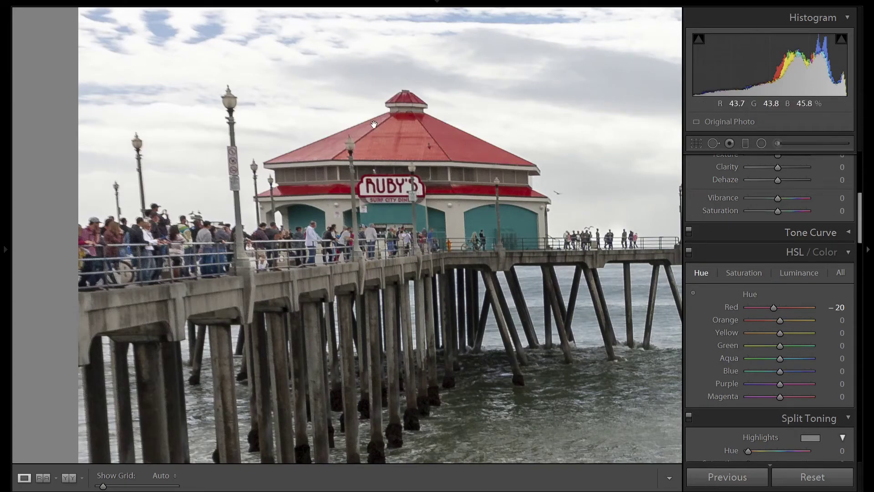
mouse_move(3, 66)
click(114, 15)
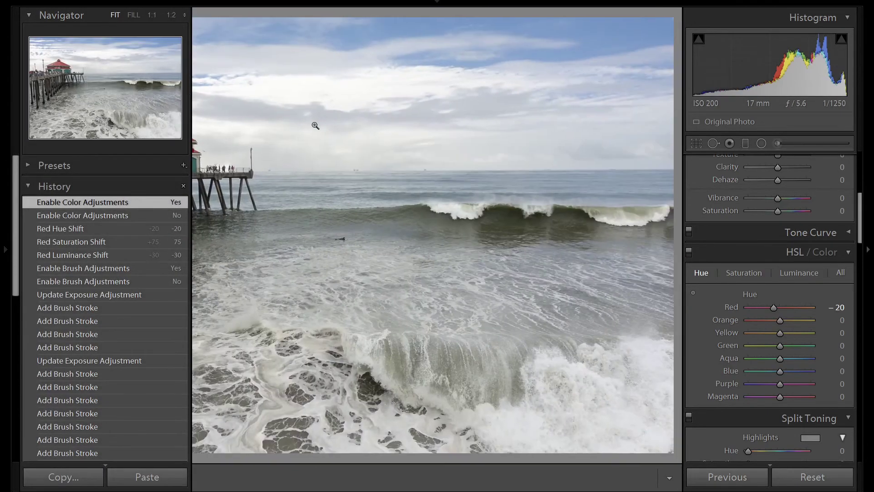